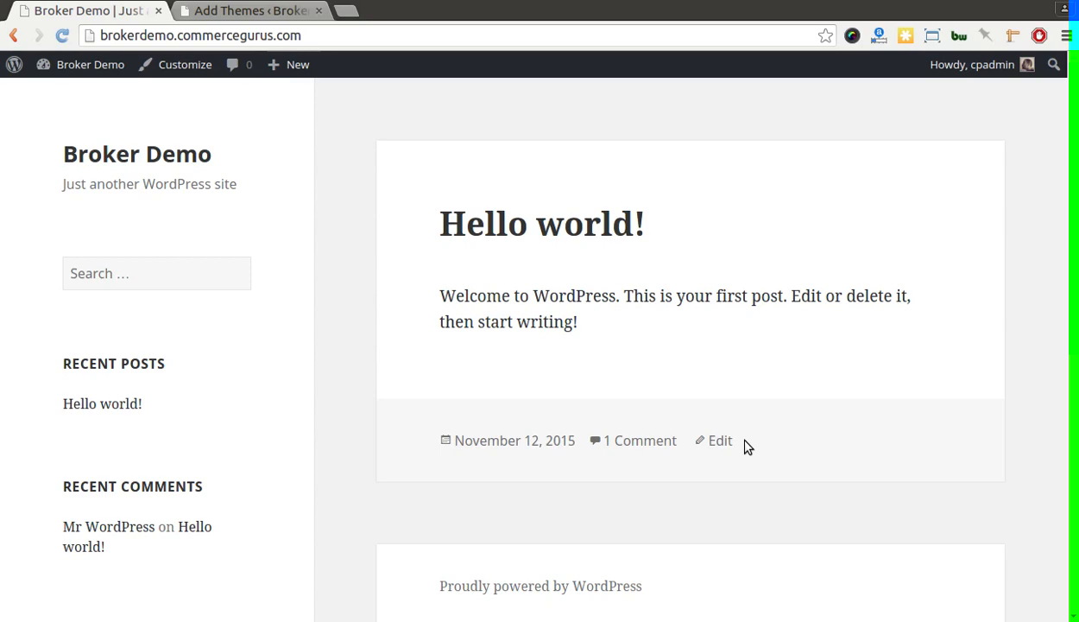
Open the theme upload form on the Add Themes page of the Broker Demo site's admin
key(ctrl+Tab)
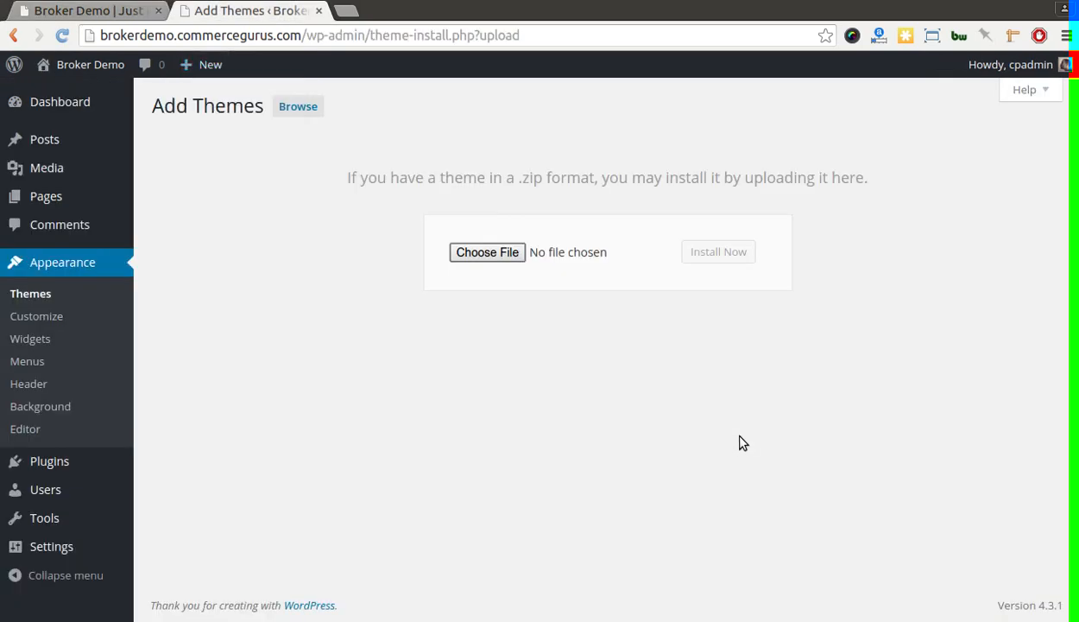
click(79, 107)
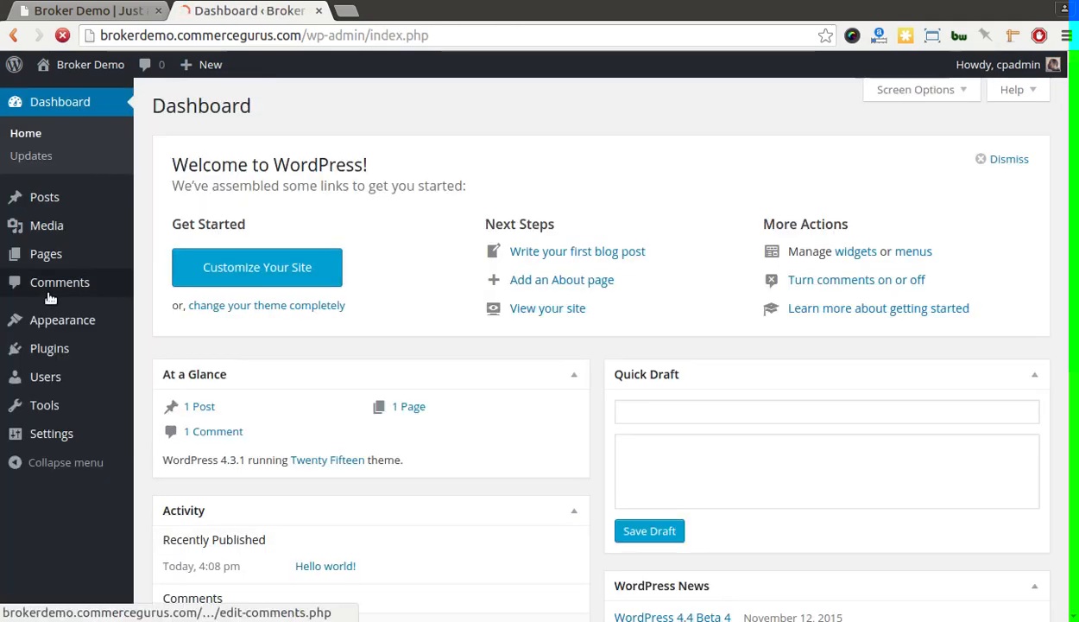
mouse_move(66, 325)
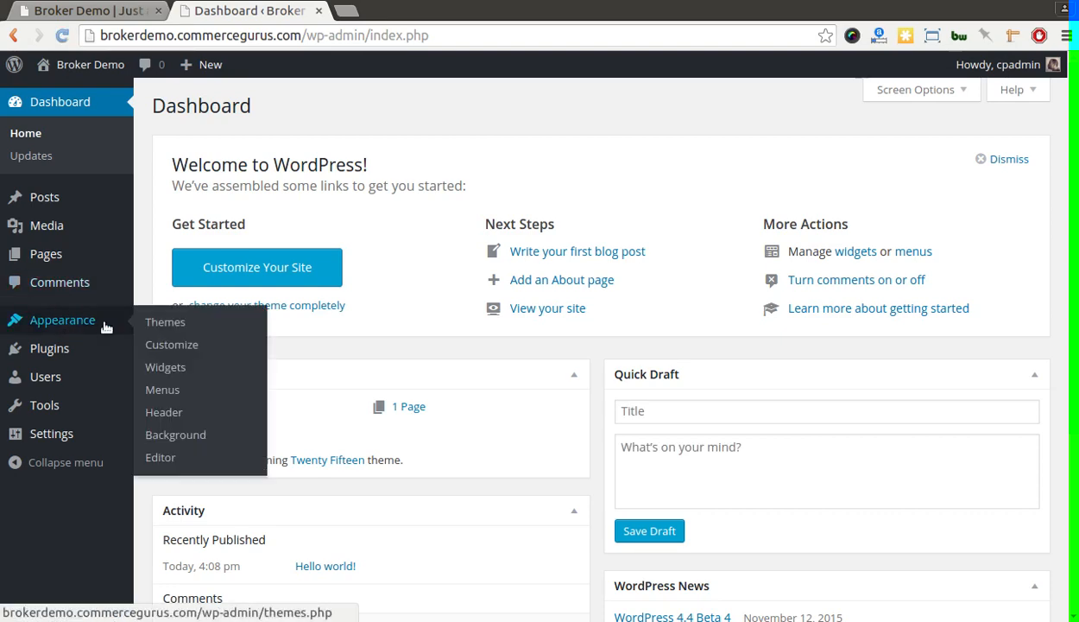
click(154, 326)
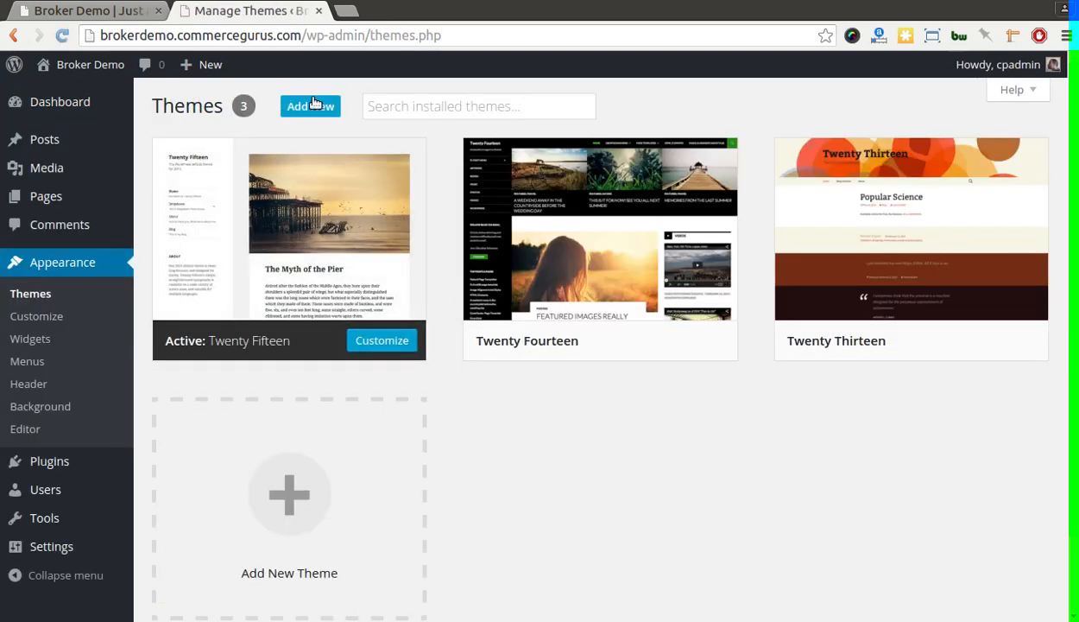
click(309, 106)
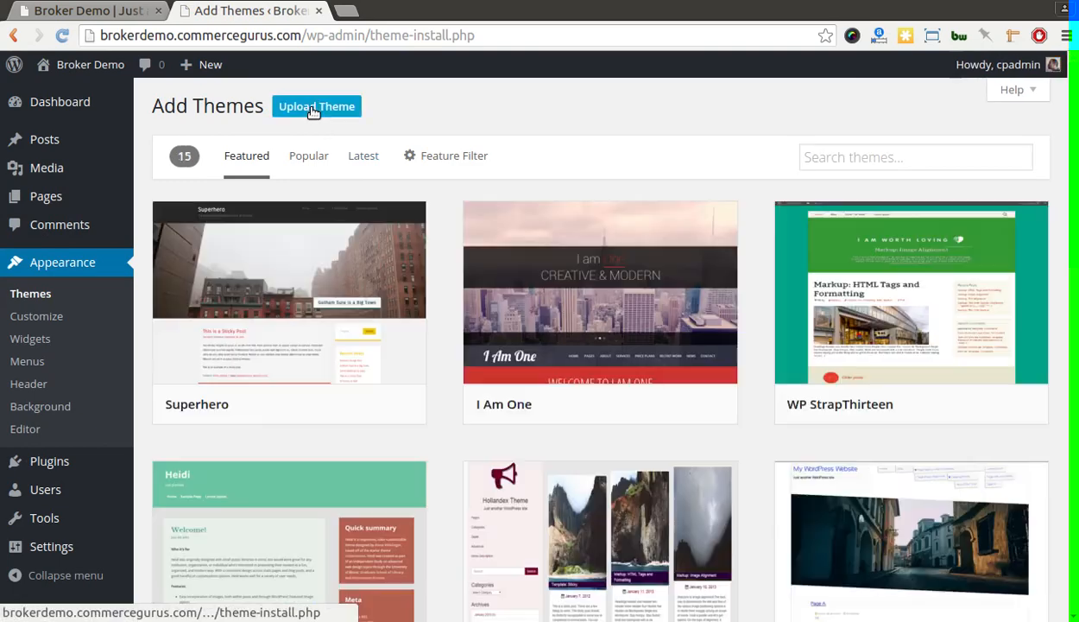
click(311, 108)
Choose broker.zip from the 1.0.2/BROKER_PACKAGE/ThemeInstall folder as the theme file to upload
click(476, 259)
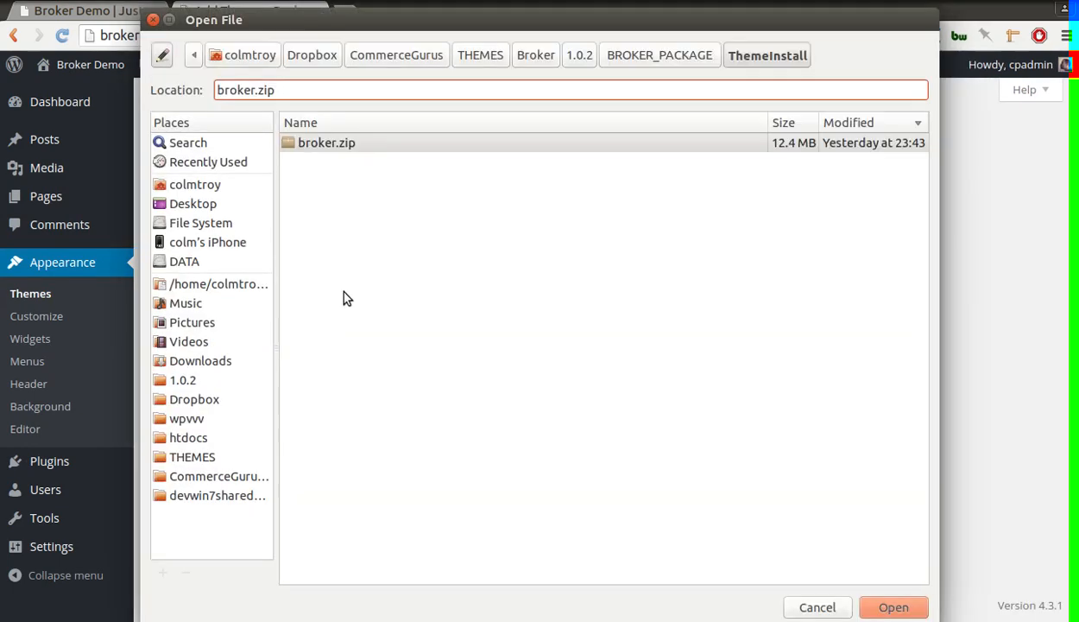
click(223, 381)
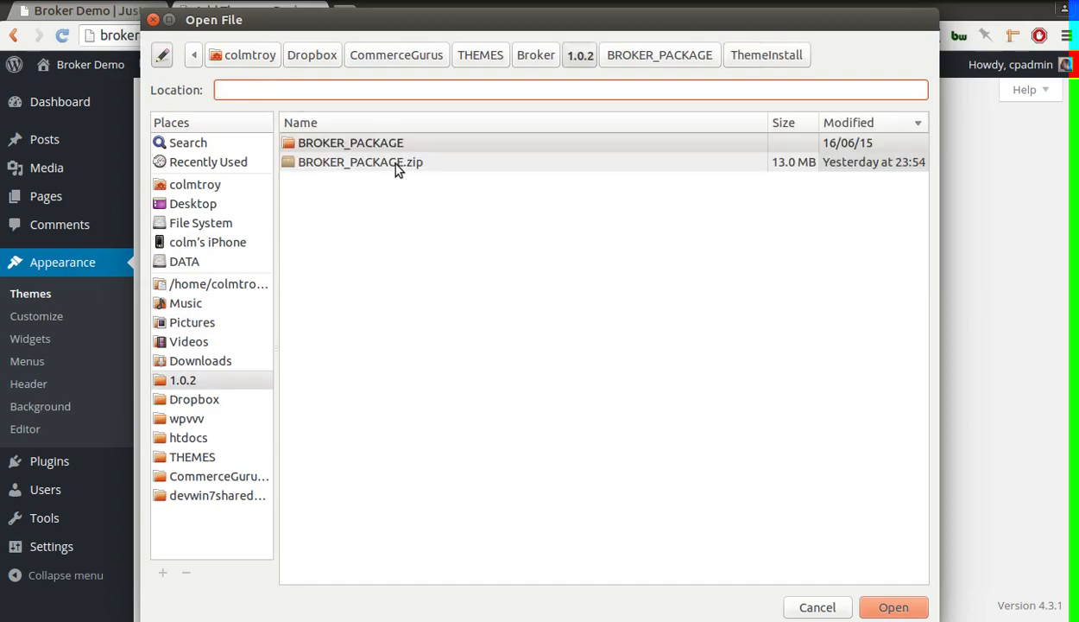
click(341, 147)
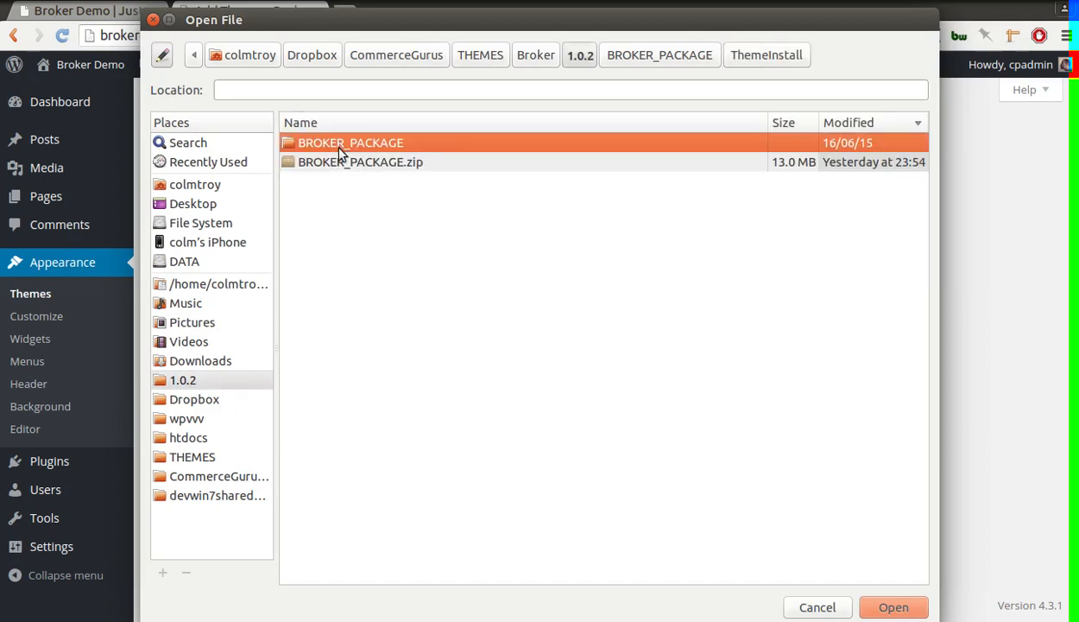
key(Return)
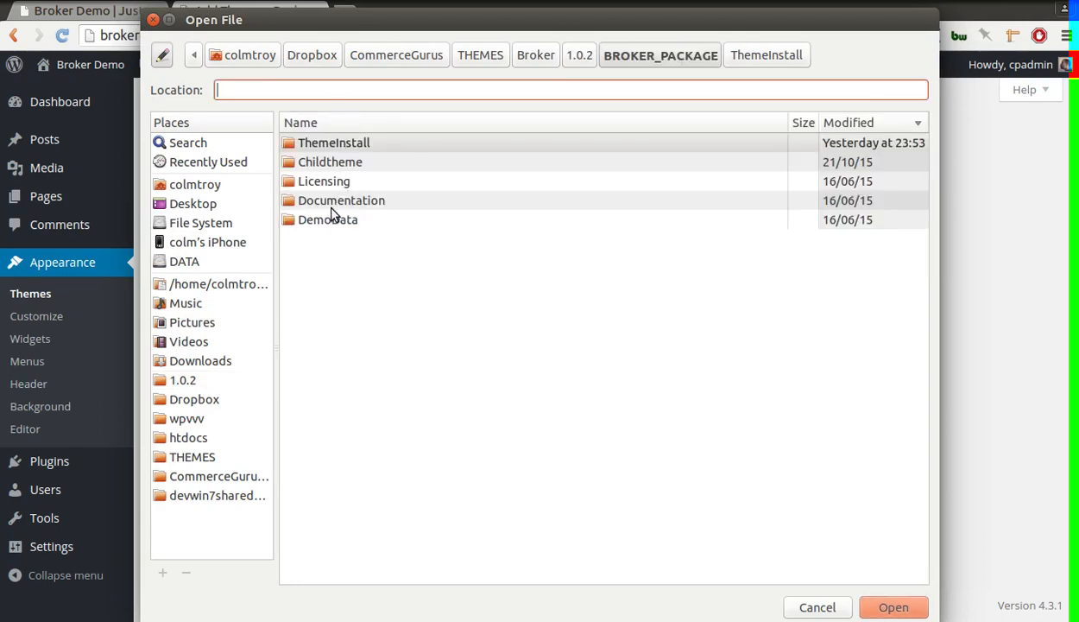
click(341, 146)
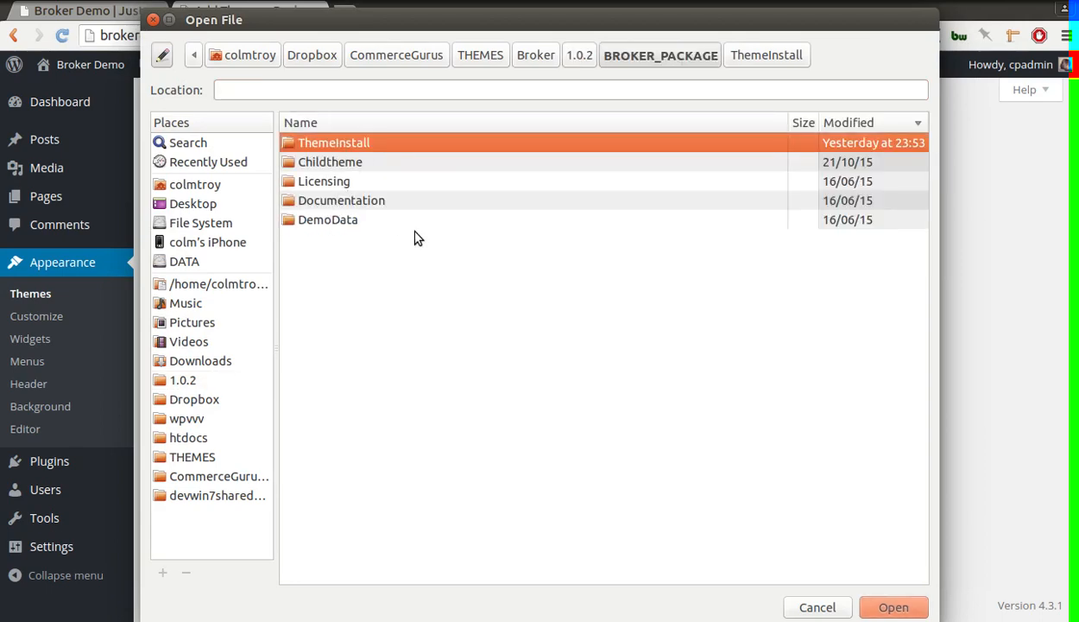
key(Return)
click(320, 145)
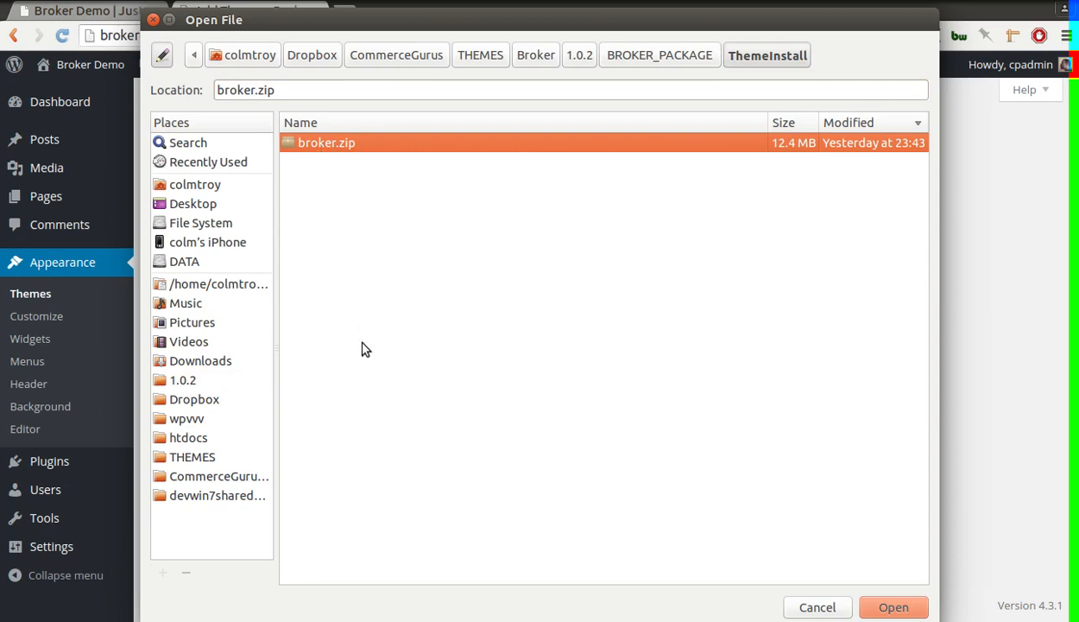
key(Return)
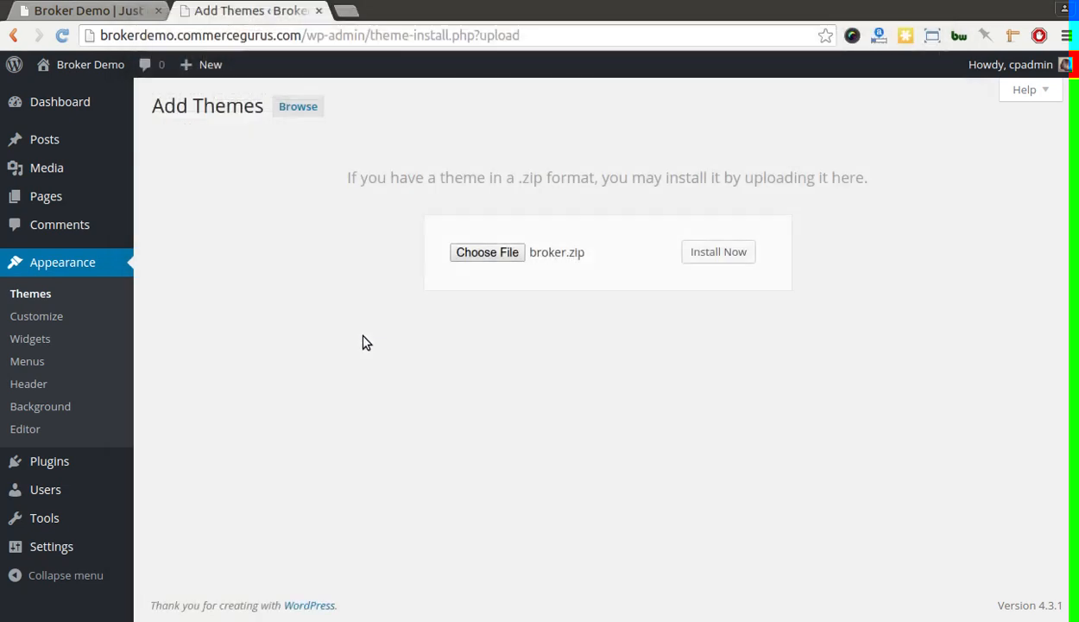
Install and activate the uploaded Broker theme, and look over its theme details
click(727, 255)
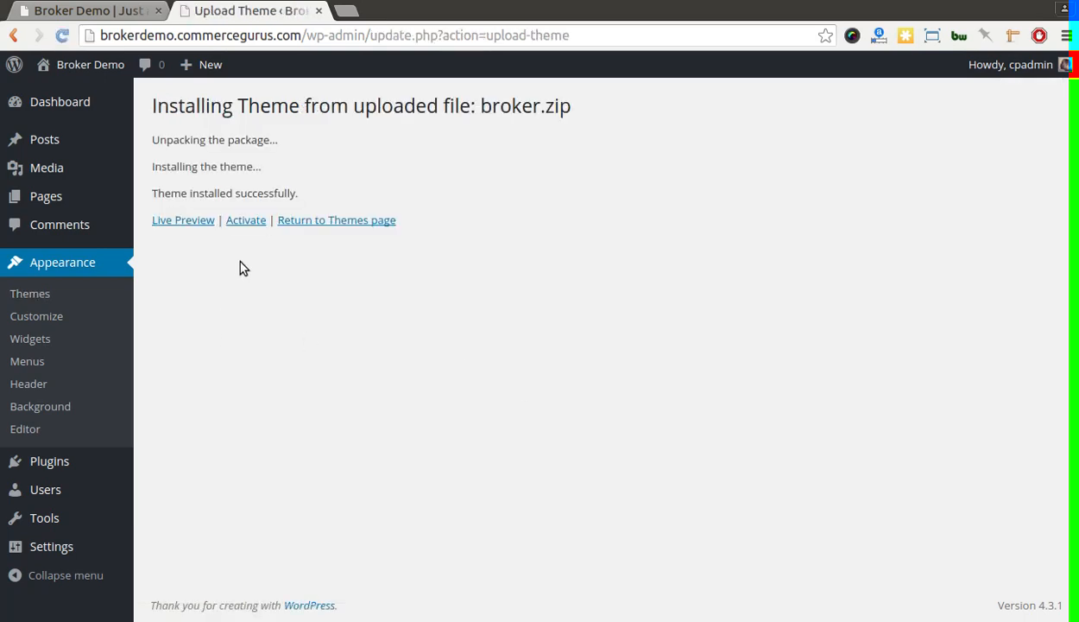
click(247, 221)
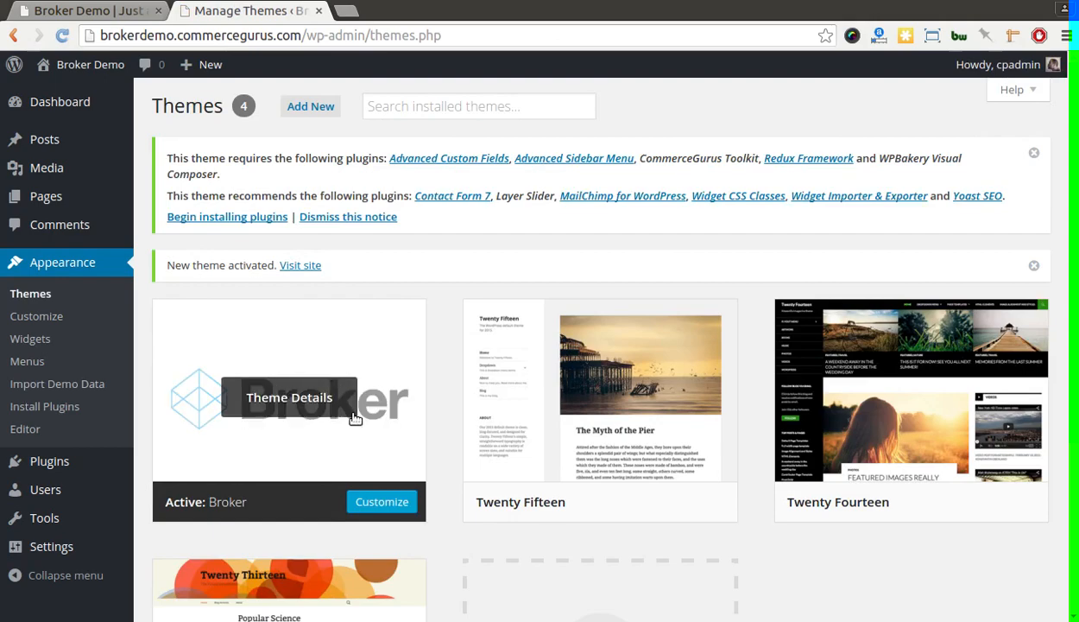
click(381, 342)
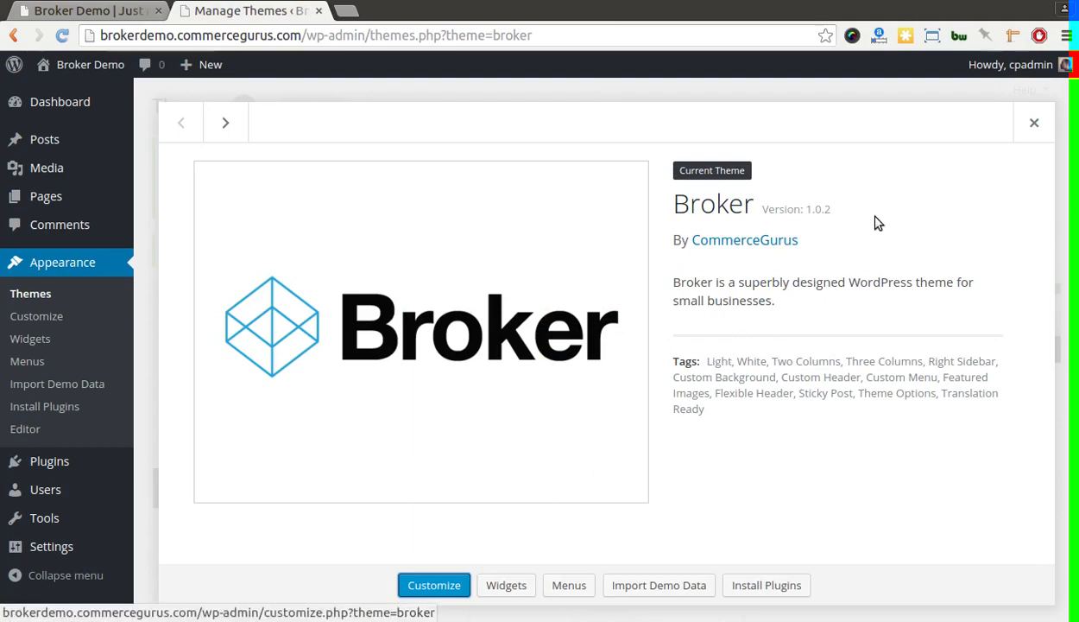
click(1035, 122)
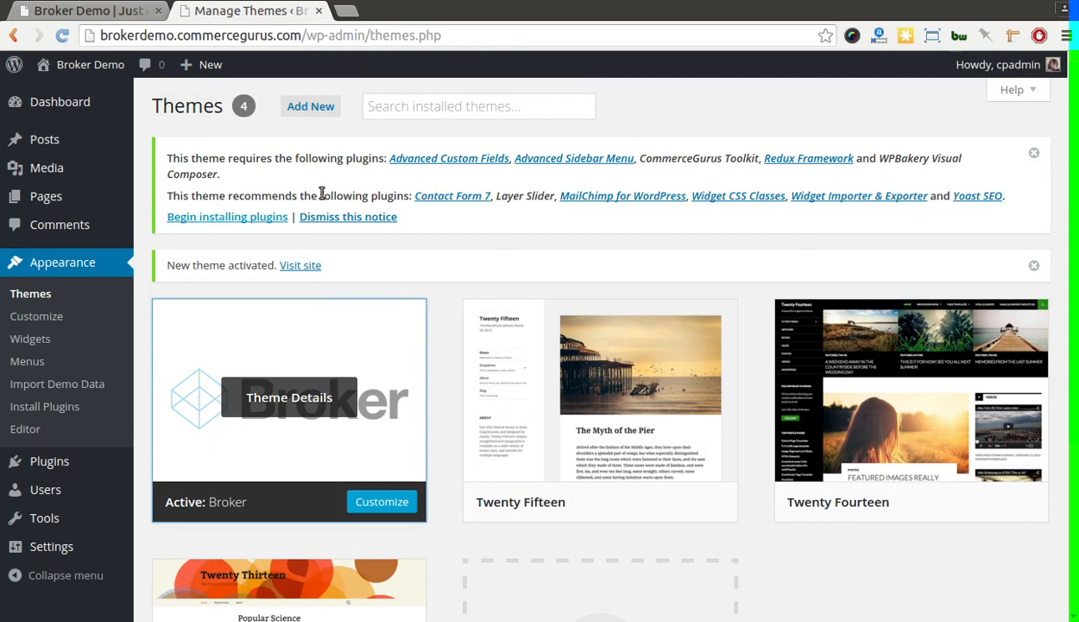
Bulk install all of the Broker theme's required and recommended plugins
click(230, 219)
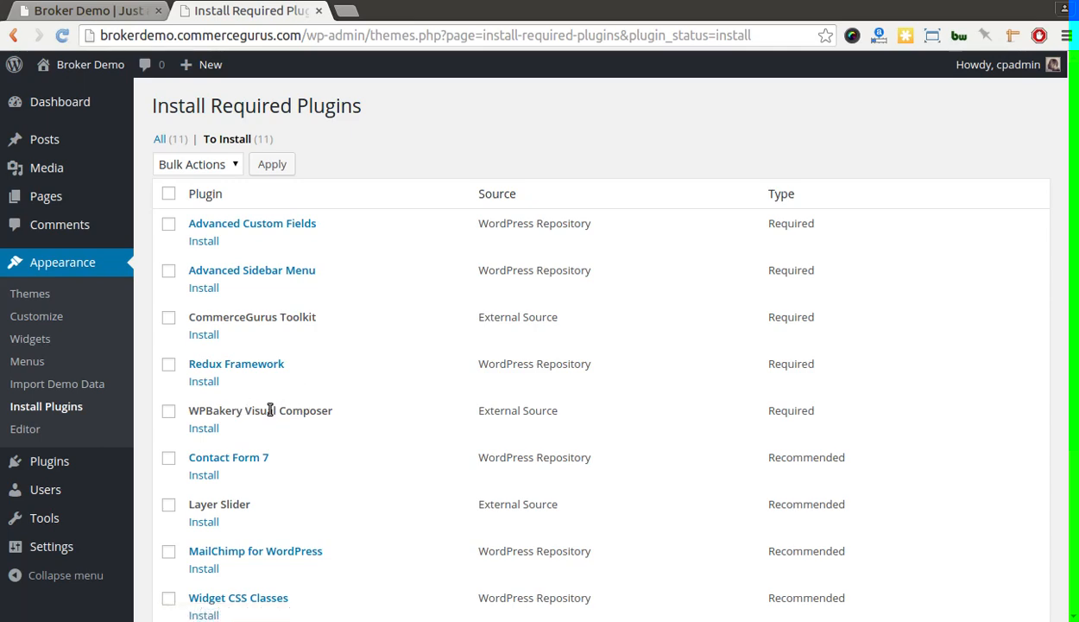
scroll(269, 426, down, 3)
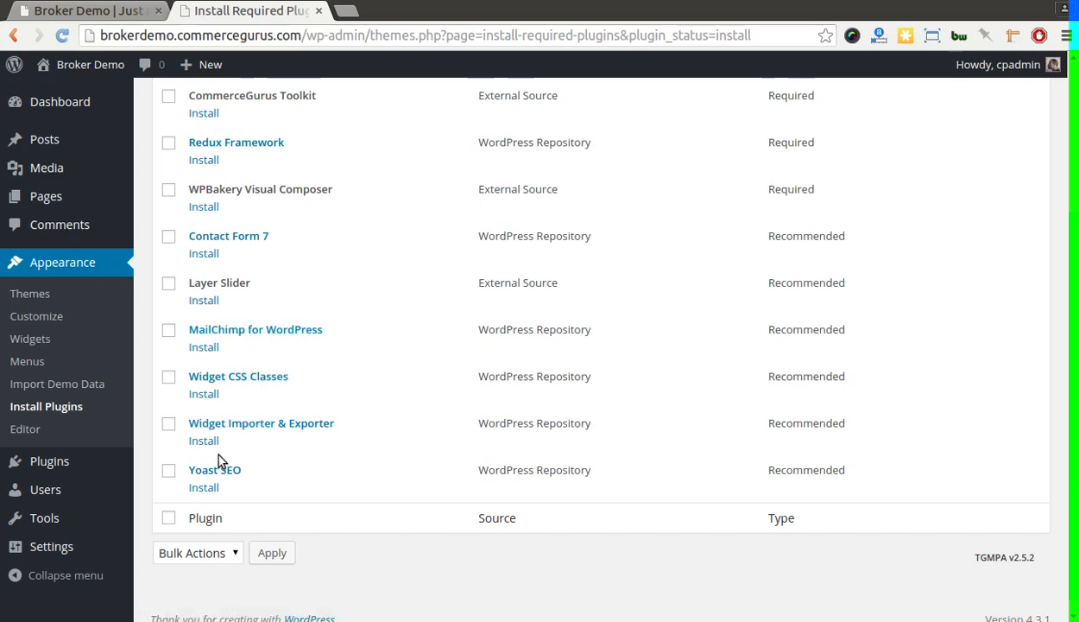
scroll(216, 453, up, 3)
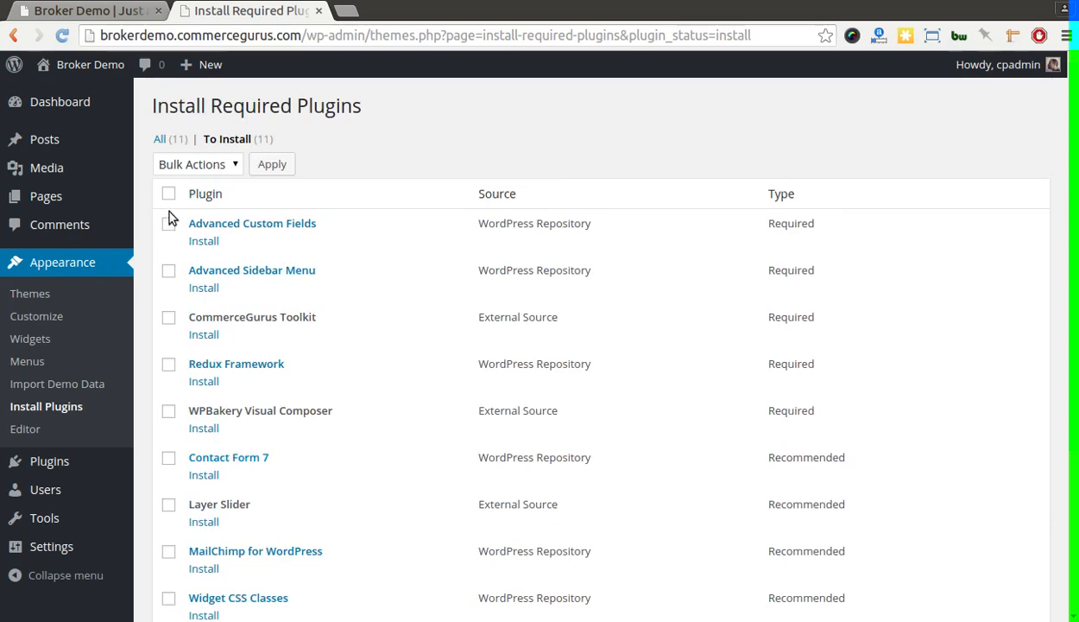
click(168, 193)
click(197, 164)
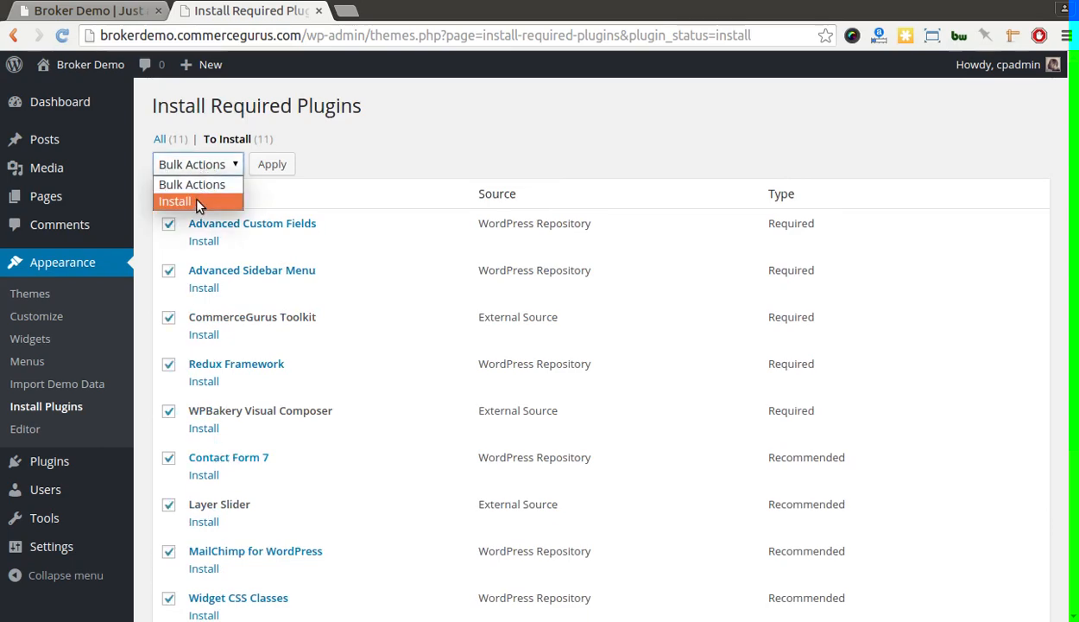
click(197, 201)
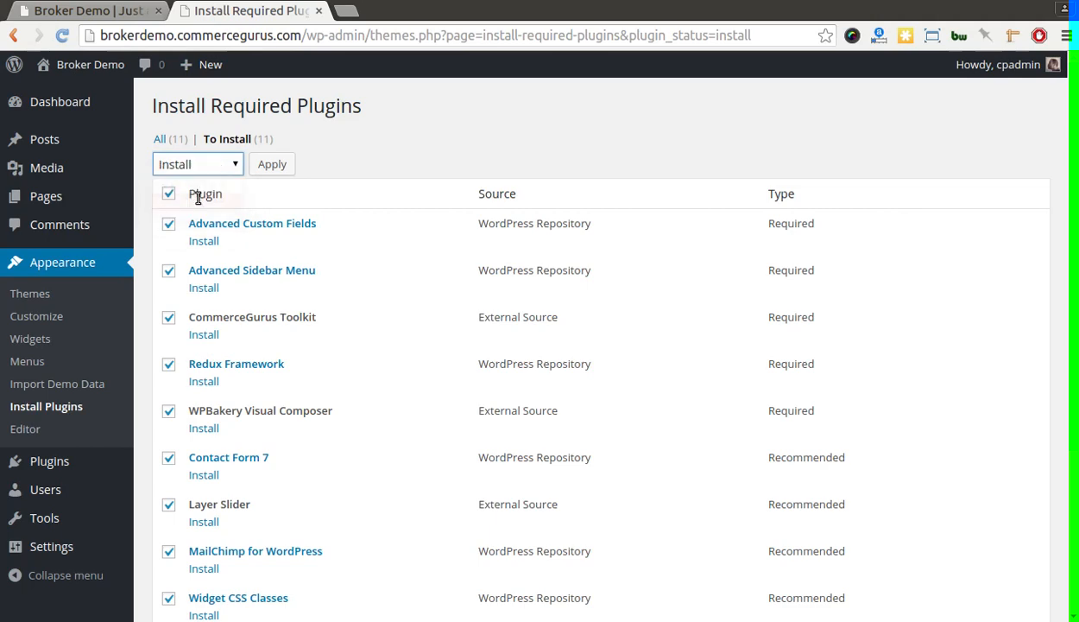
click(269, 166)
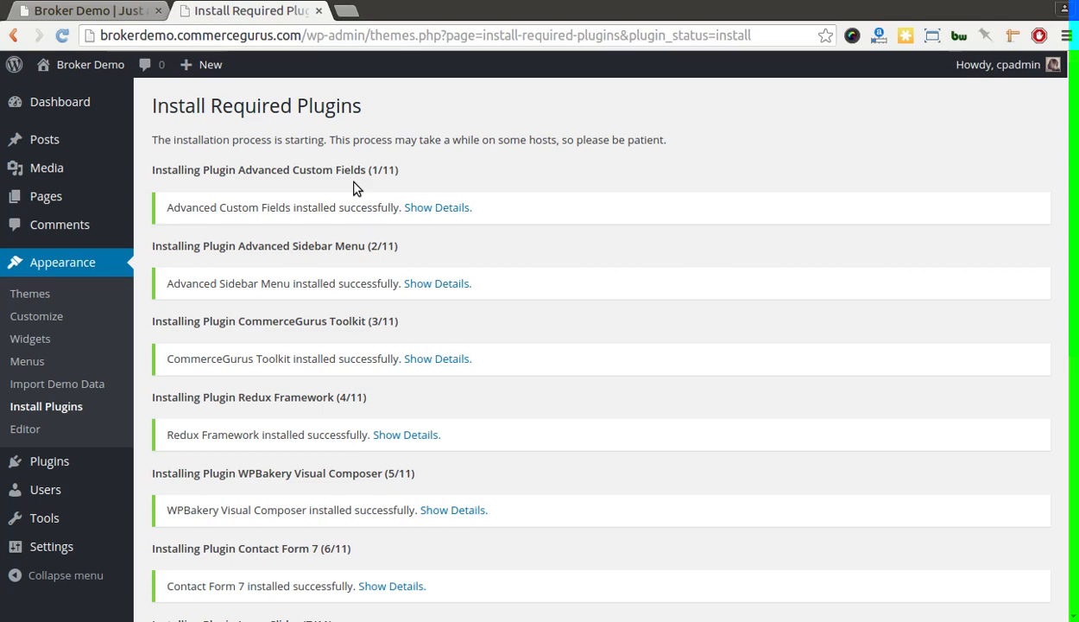
Return to the required plugins list and bulk activate all of the installed plugins
scroll(328, 401, down, 5)
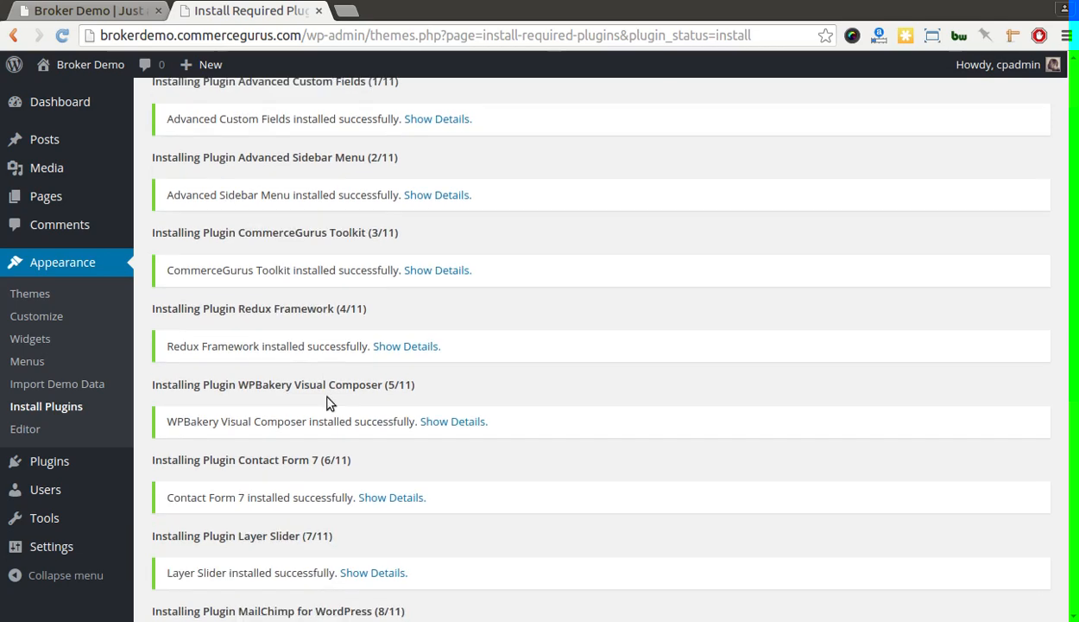
click(242, 582)
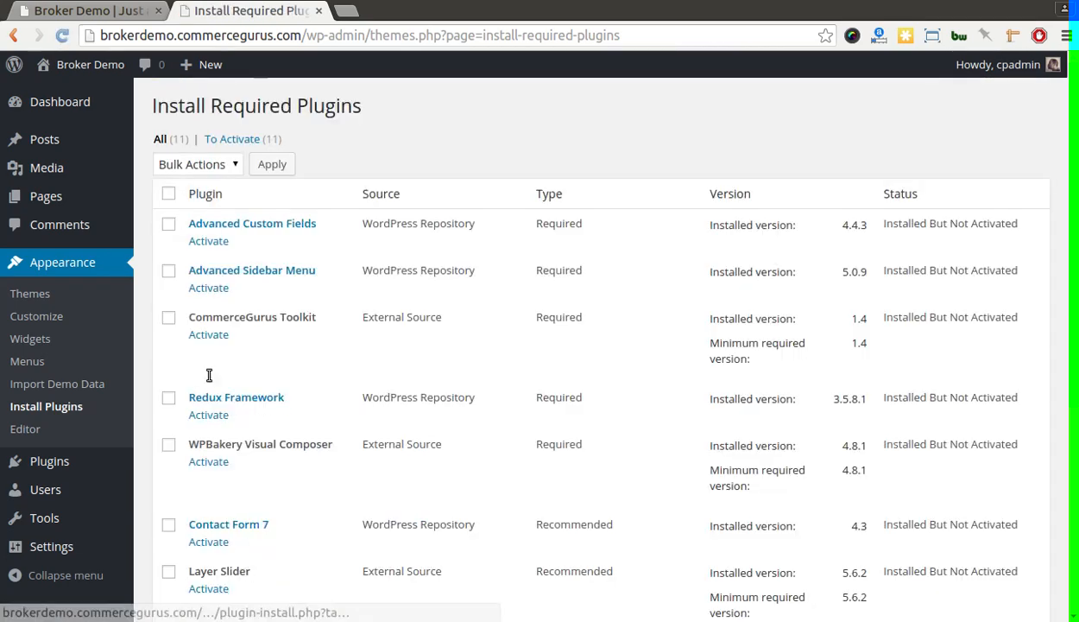
click(169, 193)
click(220, 166)
click(220, 168)
click(195, 158)
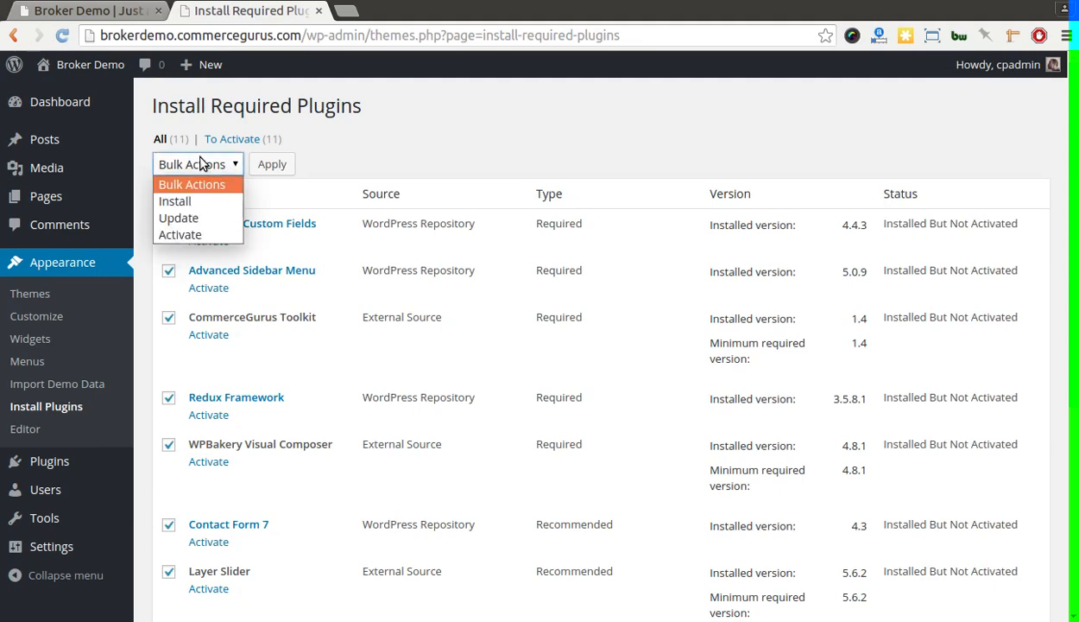
click(198, 235)
click(272, 166)
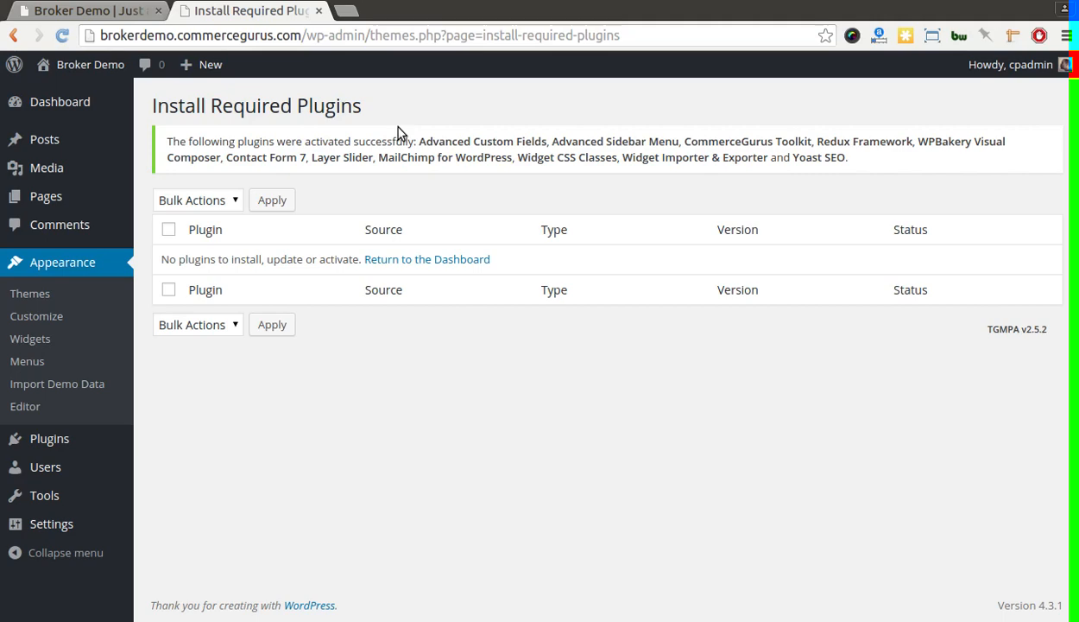
Leave the plugin installer for the Dashboard and dismiss the Yoast SEO tour offer
click(411, 264)
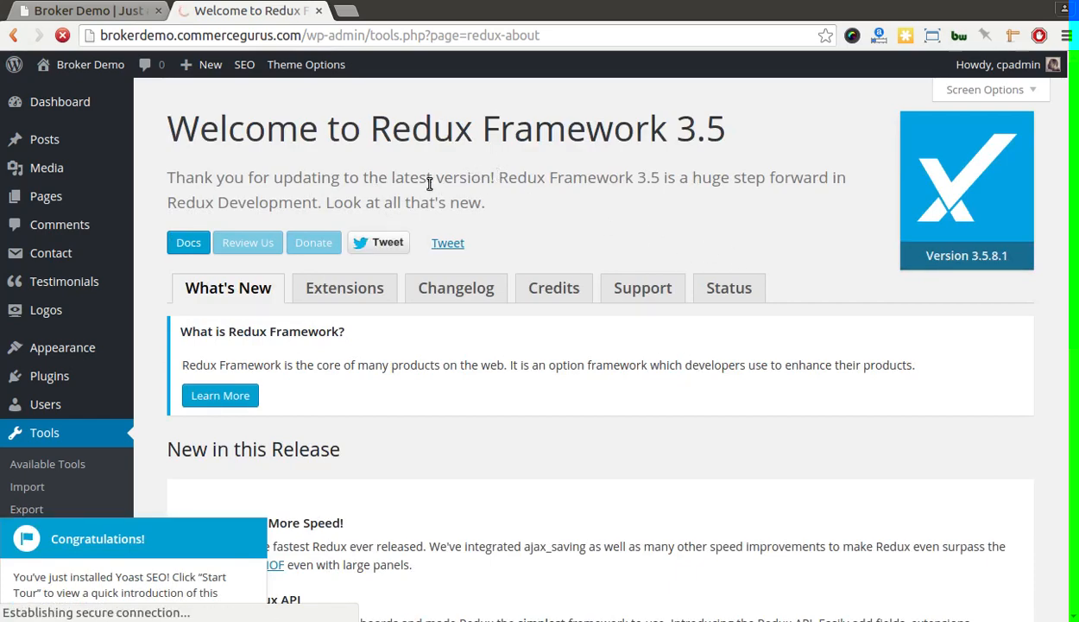
scroll(247, 479, down, 3)
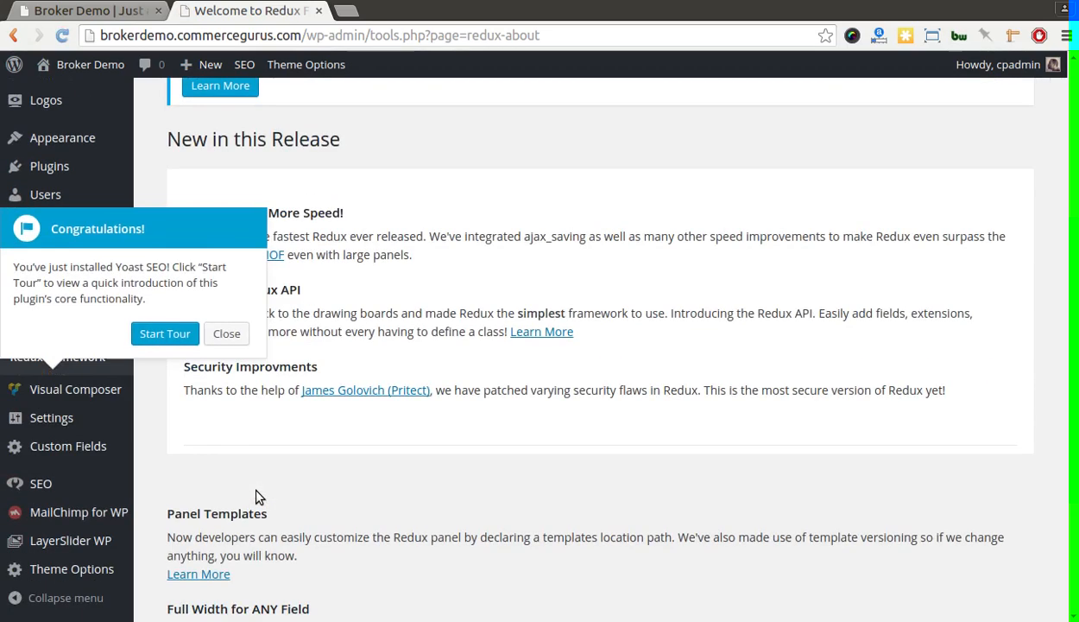
click(230, 337)
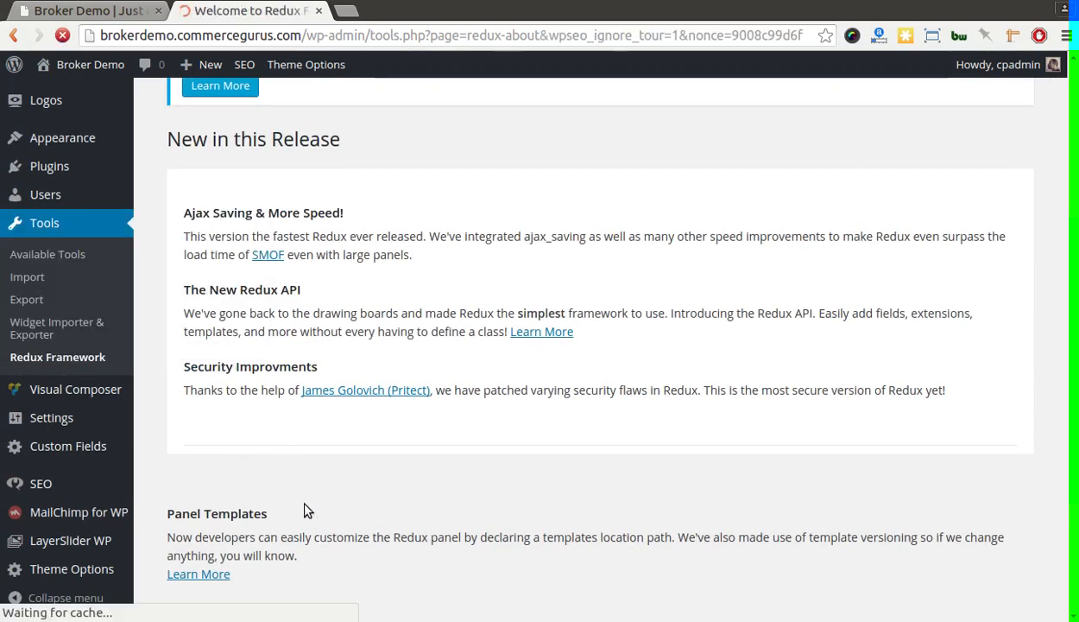
right_click(302, 505)
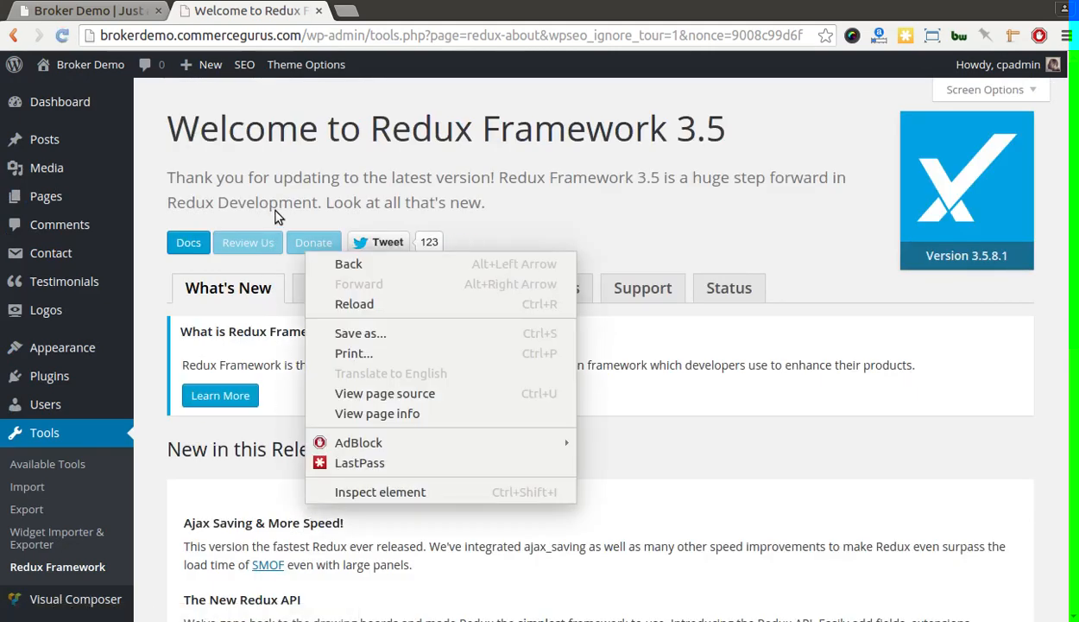
click(223, 214)
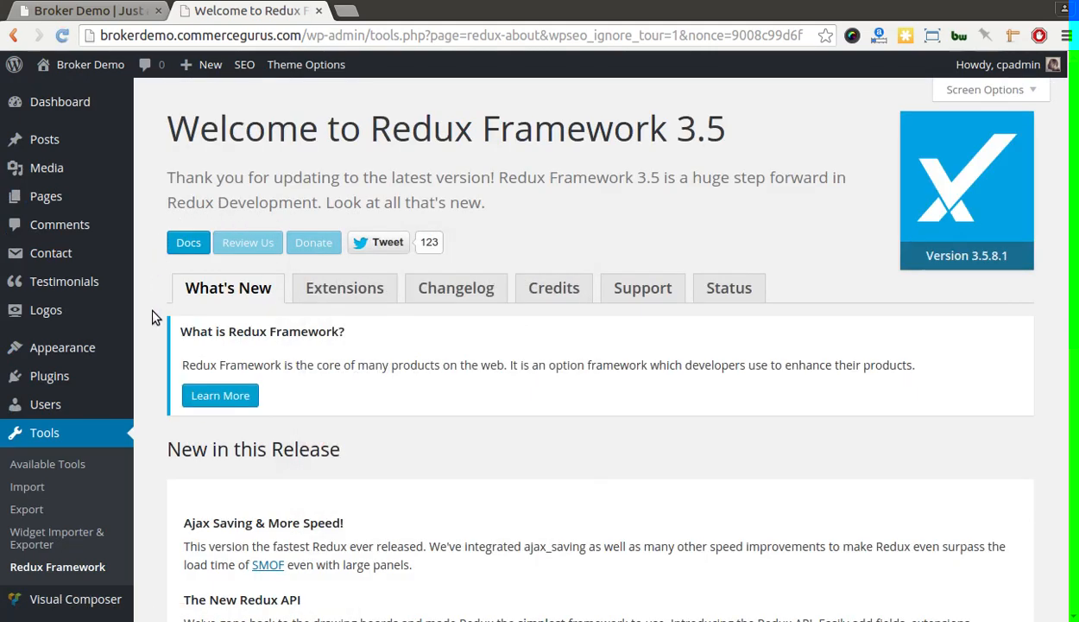
Open the Broker theme's Import Demo Data page
scroll(116, 404, down, 1)
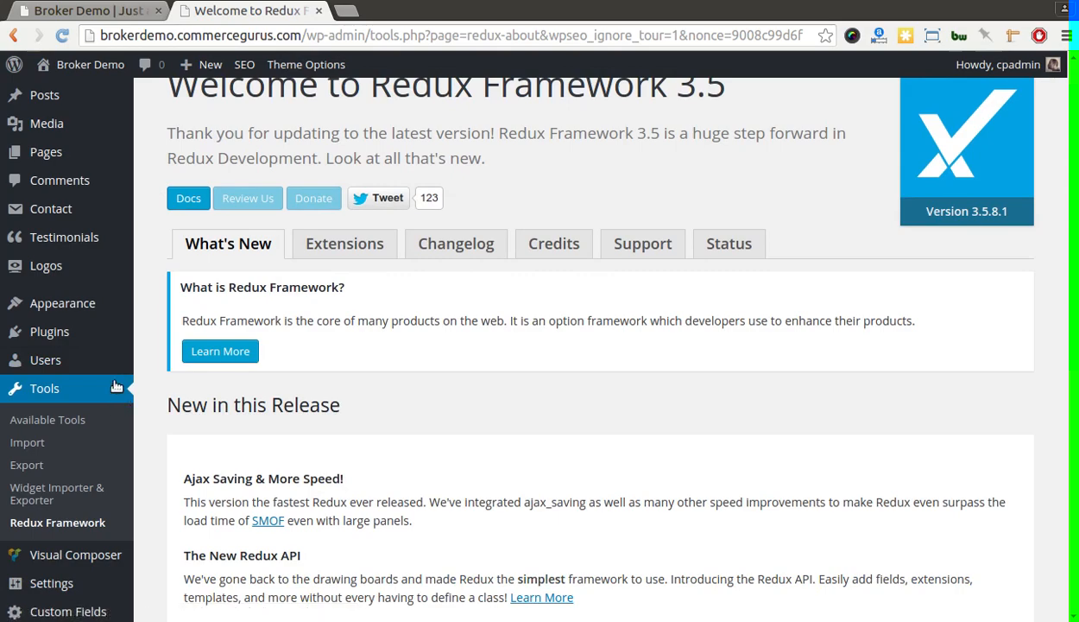
mouse_move(84, 305)
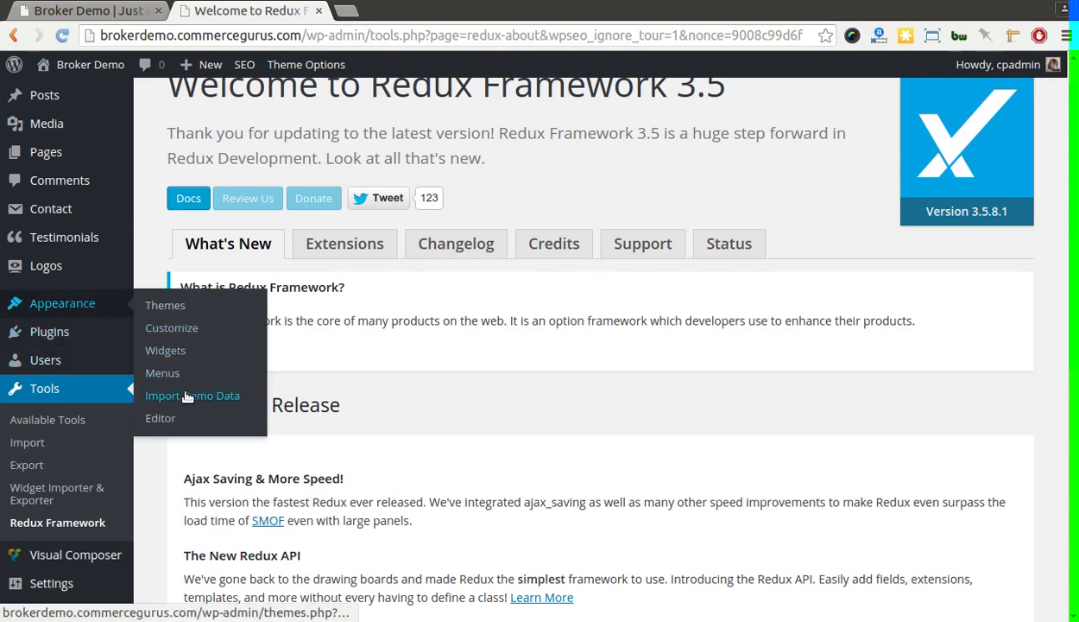
click(217, 398)
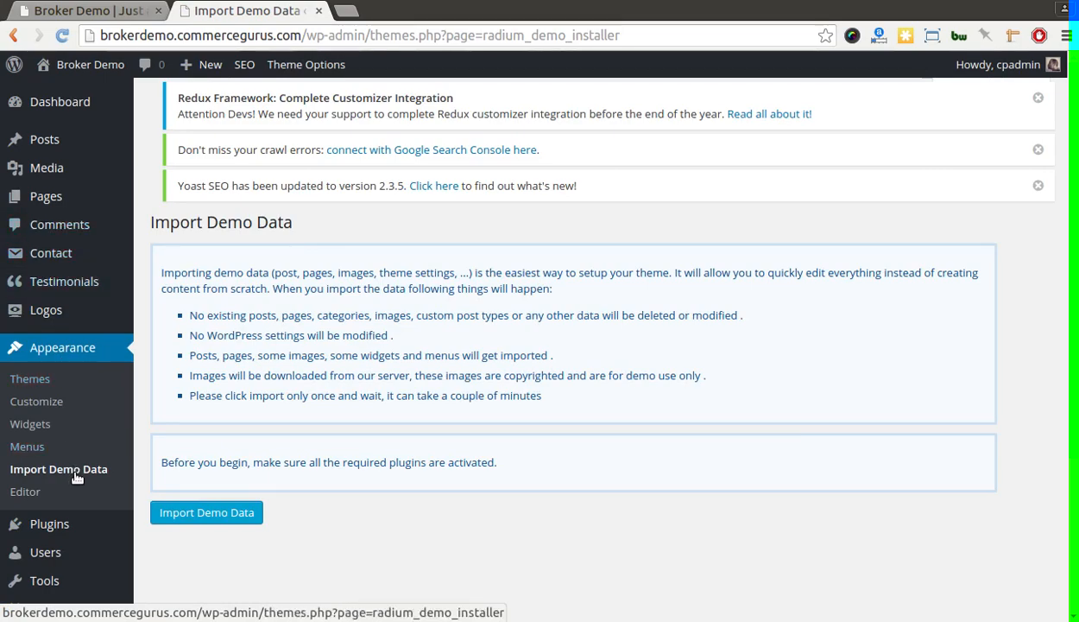
right_click(238, 395)
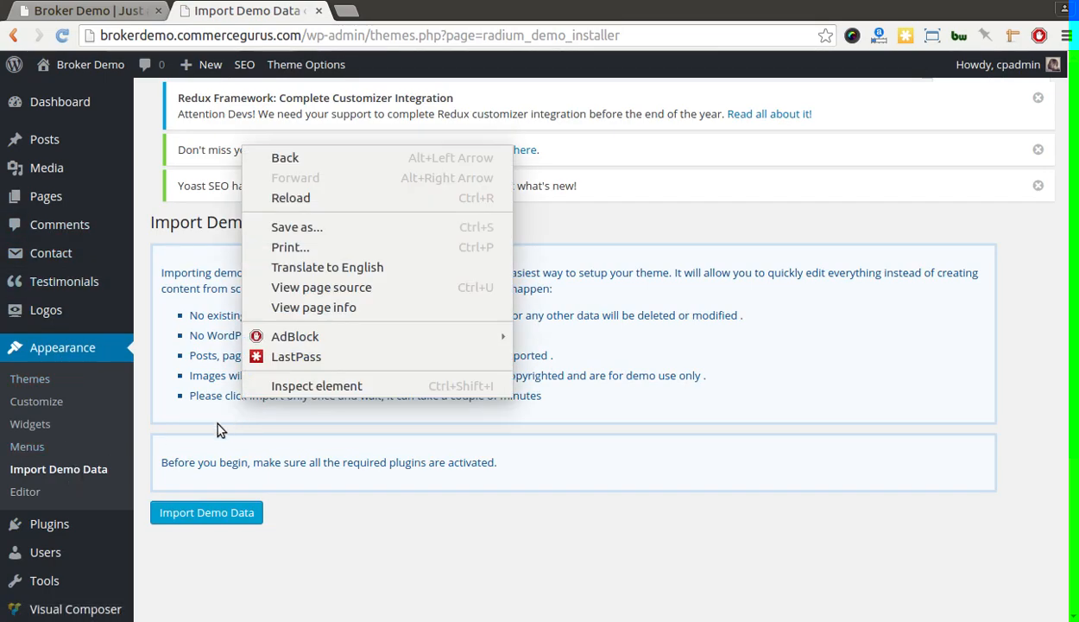
Dismiss the open context menu and run the Broker theme's demo data import
click(216, 432)
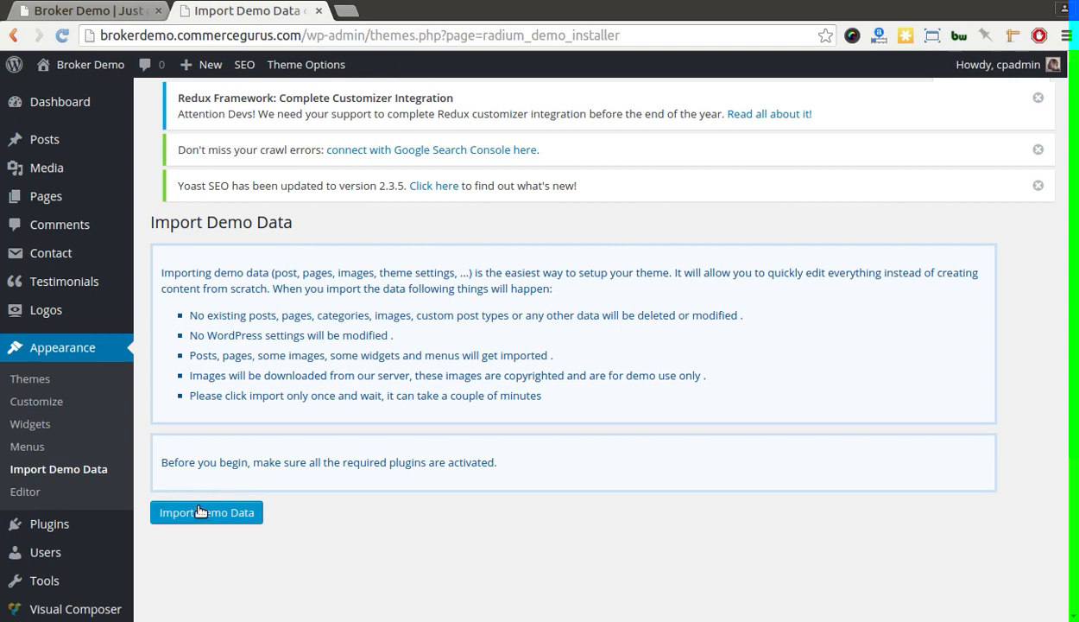
click(199, 512)
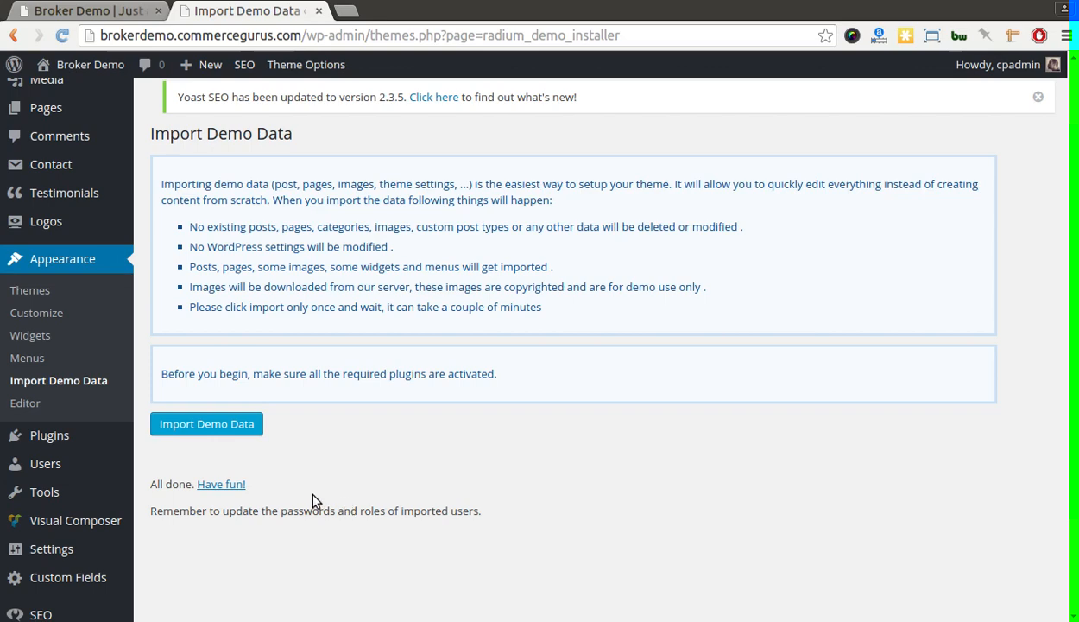
In the Reading settings, set a static front page with Home as the front page and News as the posts page, and save
mouse_move(107, 549)
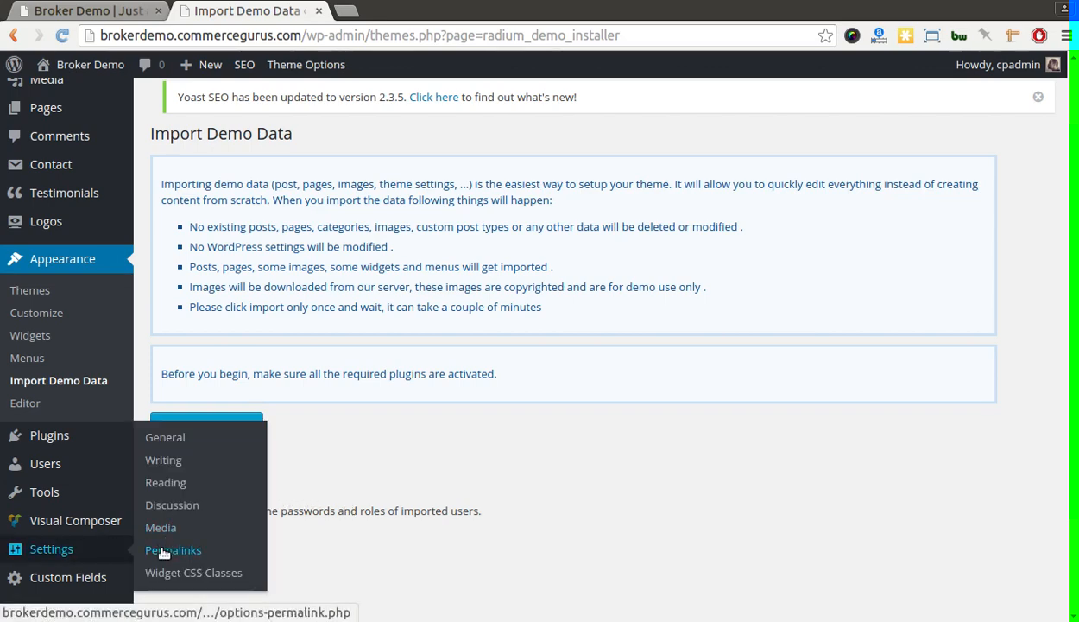
click(176, 487)
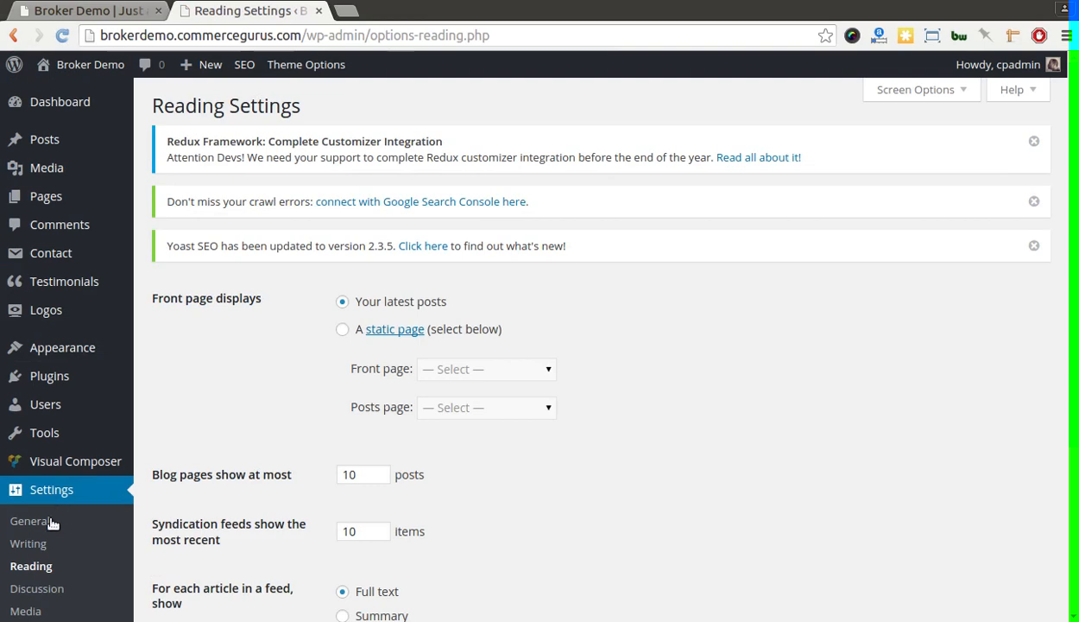
click(341, 331)
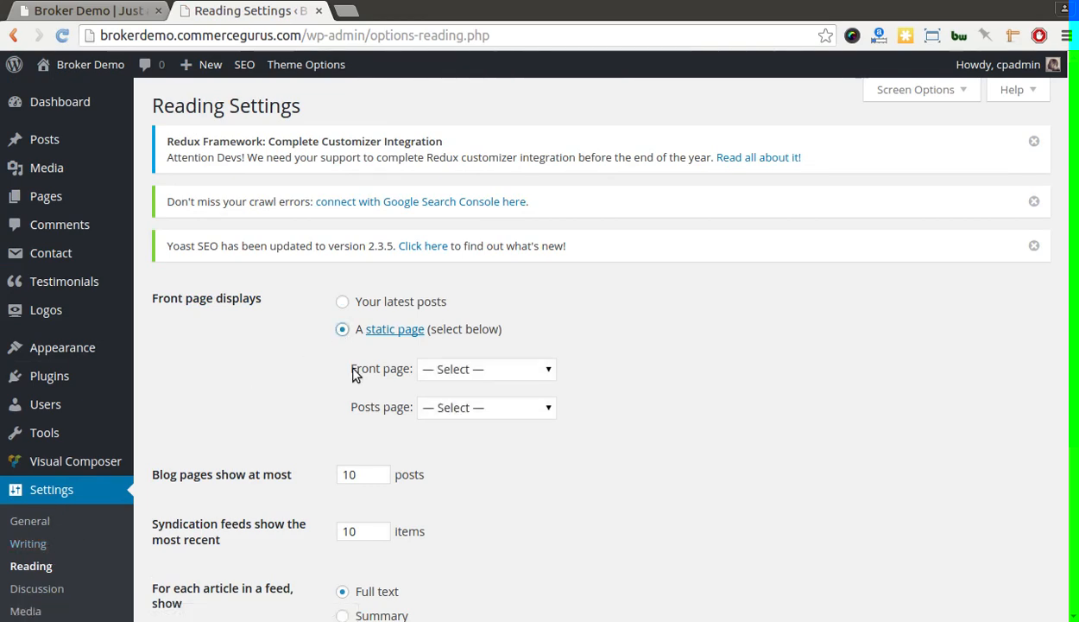
click(435, 368)
click(446, 373)
click(446, 373)
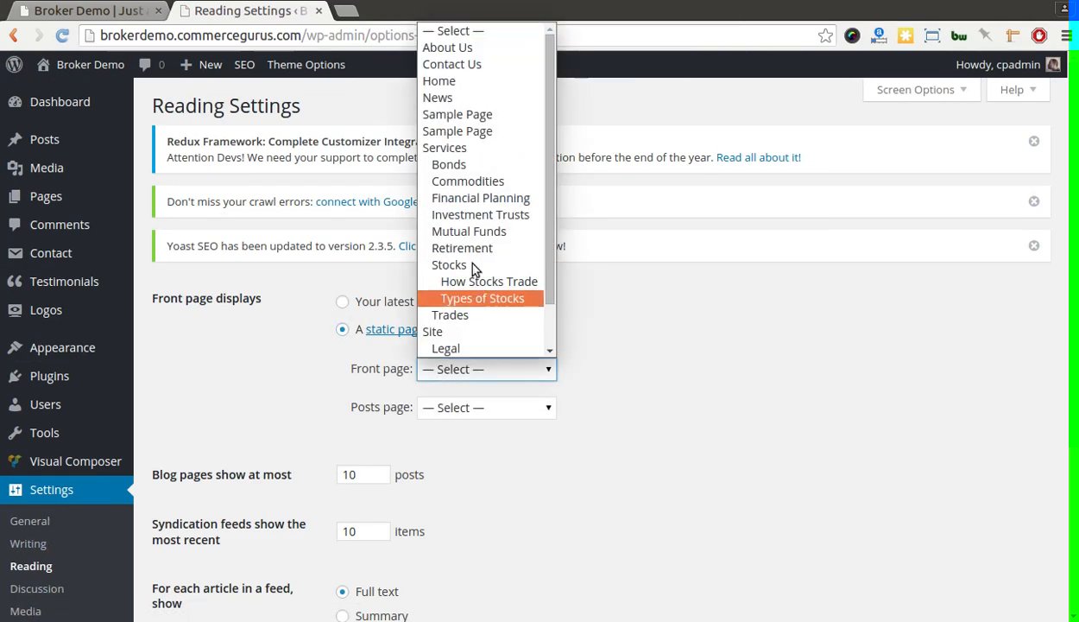
click(441, 82)
click(472, 408)
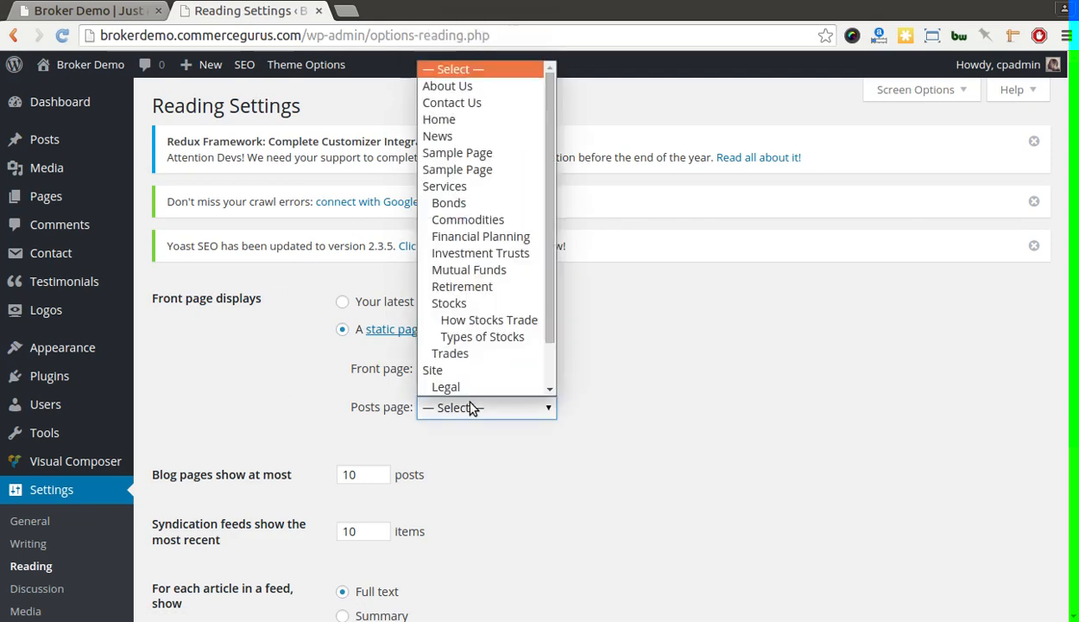
click(480, 147)
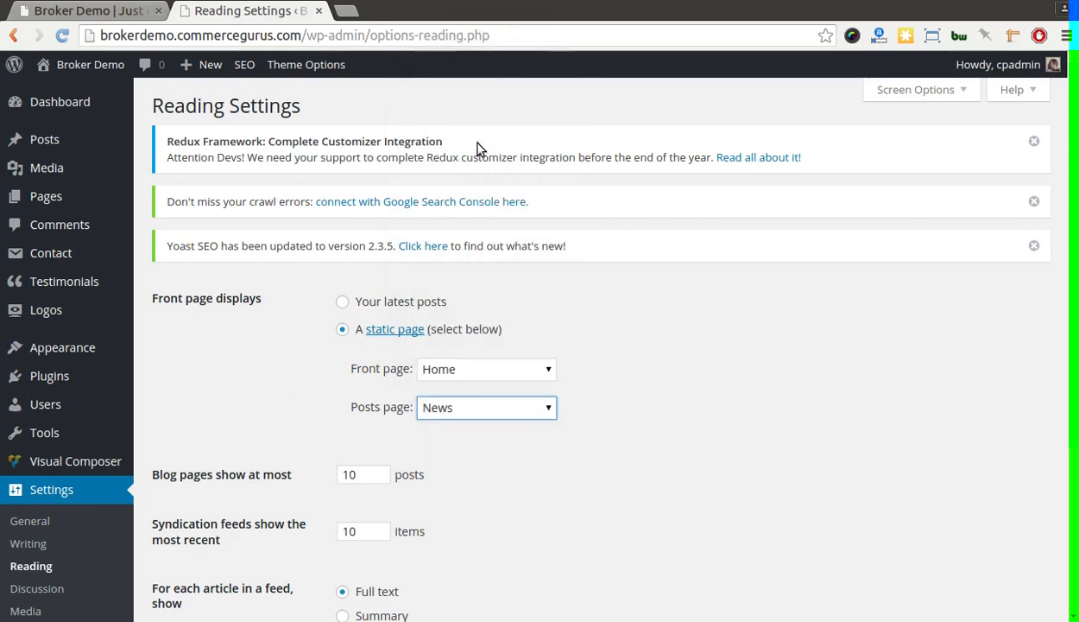
scroll(250, 337, down, 3)
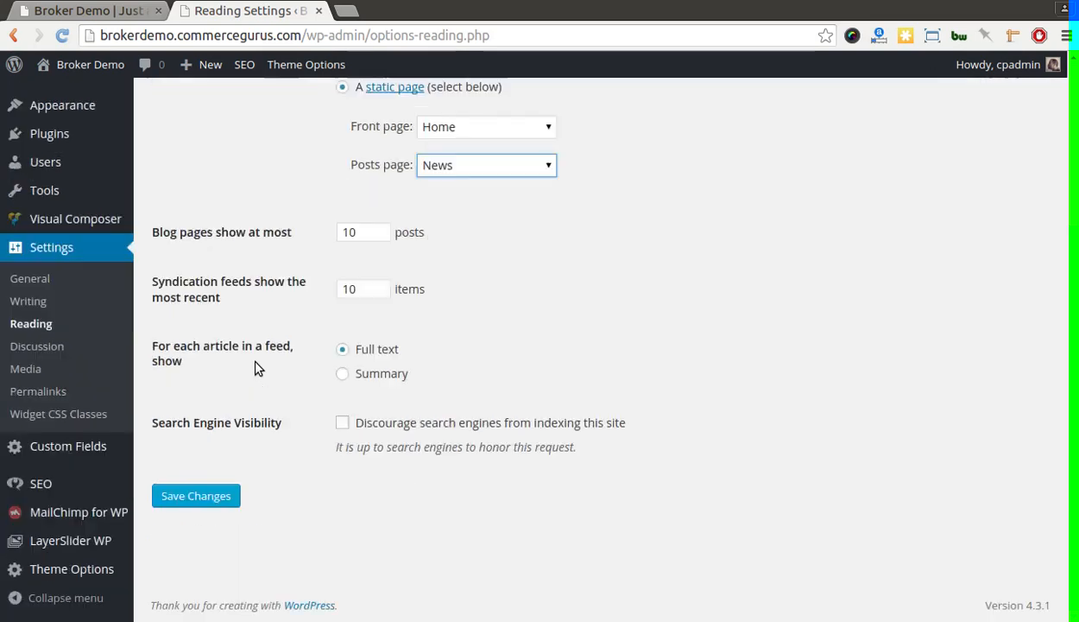
click(192, 499)
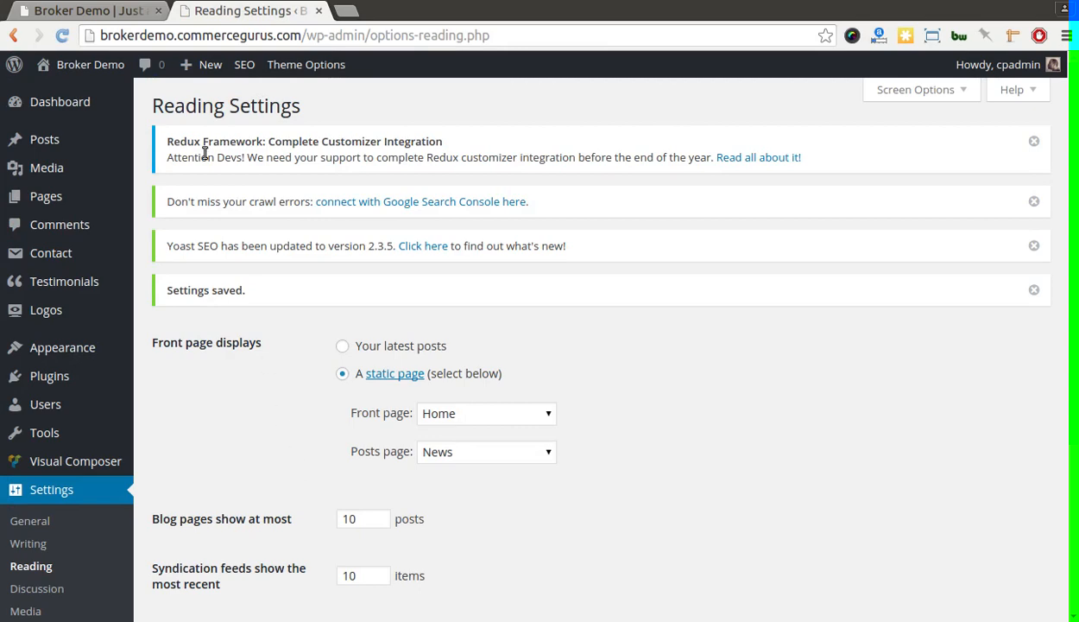
Open the Broker Demo site's front end in a new browser tab
mouse_move(82, 66)
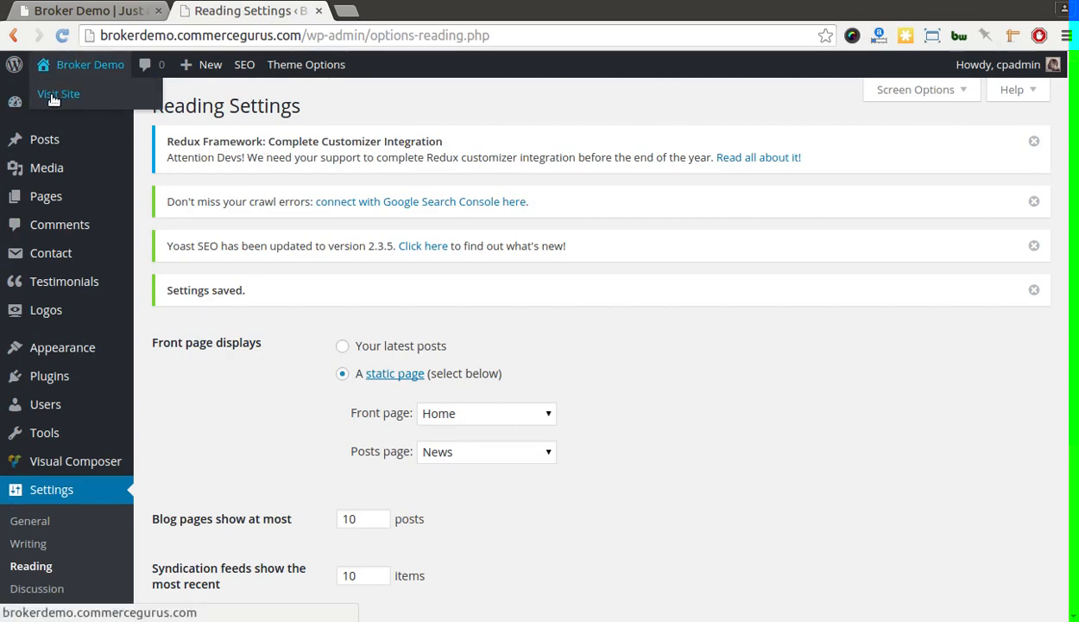
right_click(52, 103)
click(69, 112)
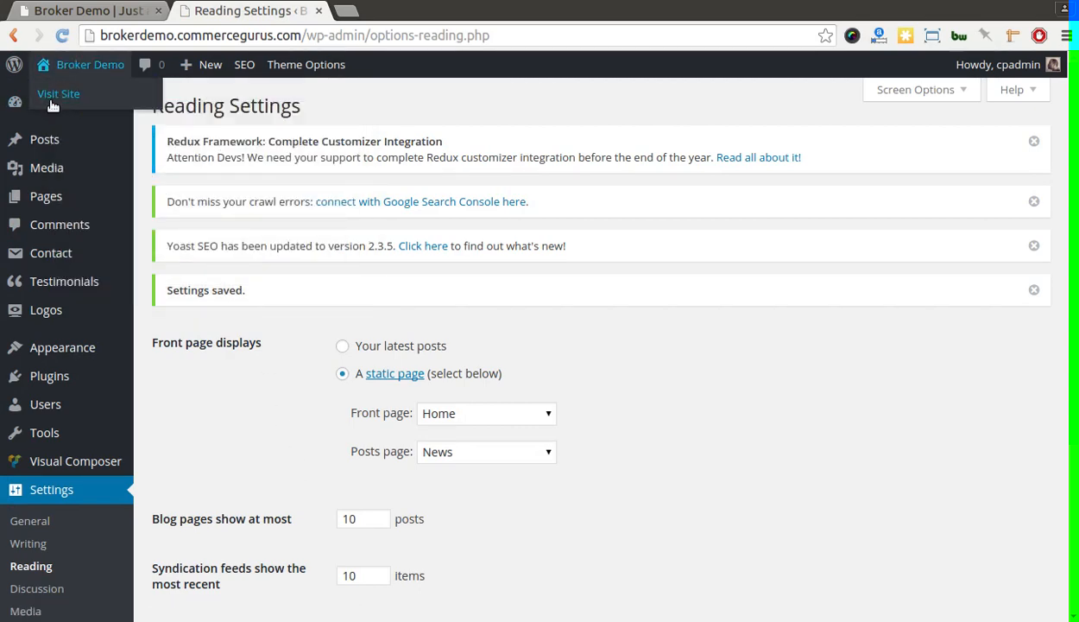
Assign the Main Menu to the Primary Menu theme location and save the menu
scroll(97, 349, down, 3)
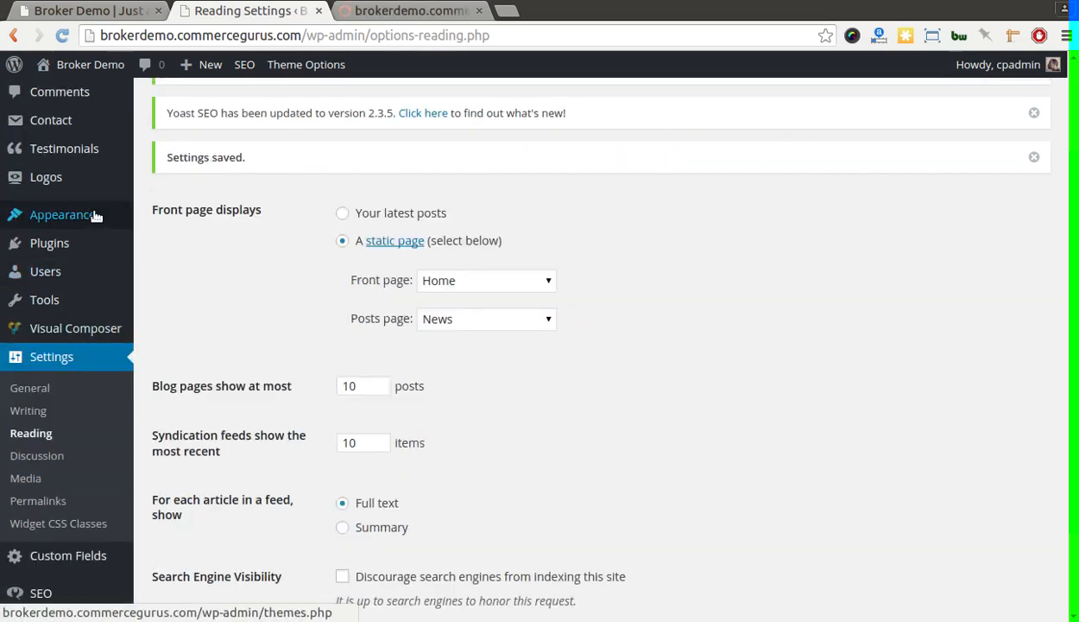
mouse_move(95, 215)
click(161, 276)
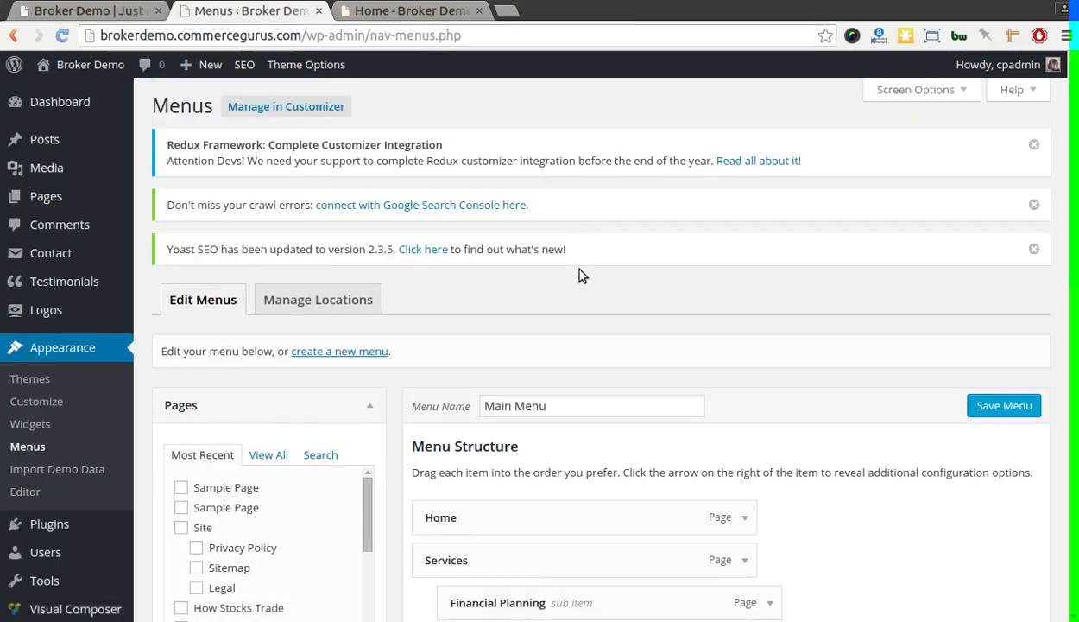
scroll(710, 300, down, 6)
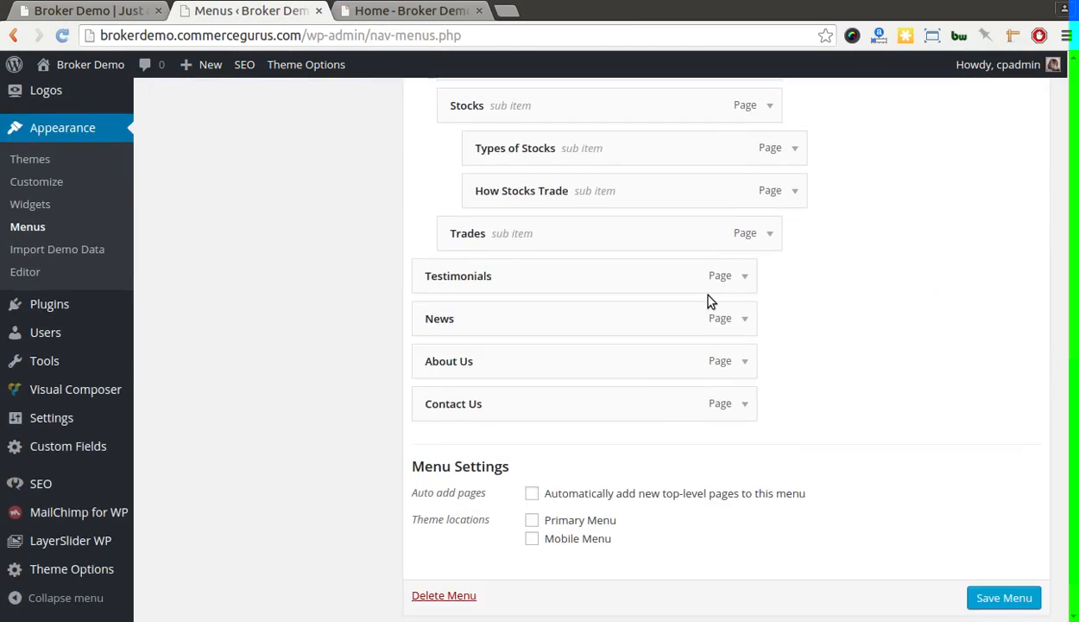
click(570, 522)
right_click(568, 445)
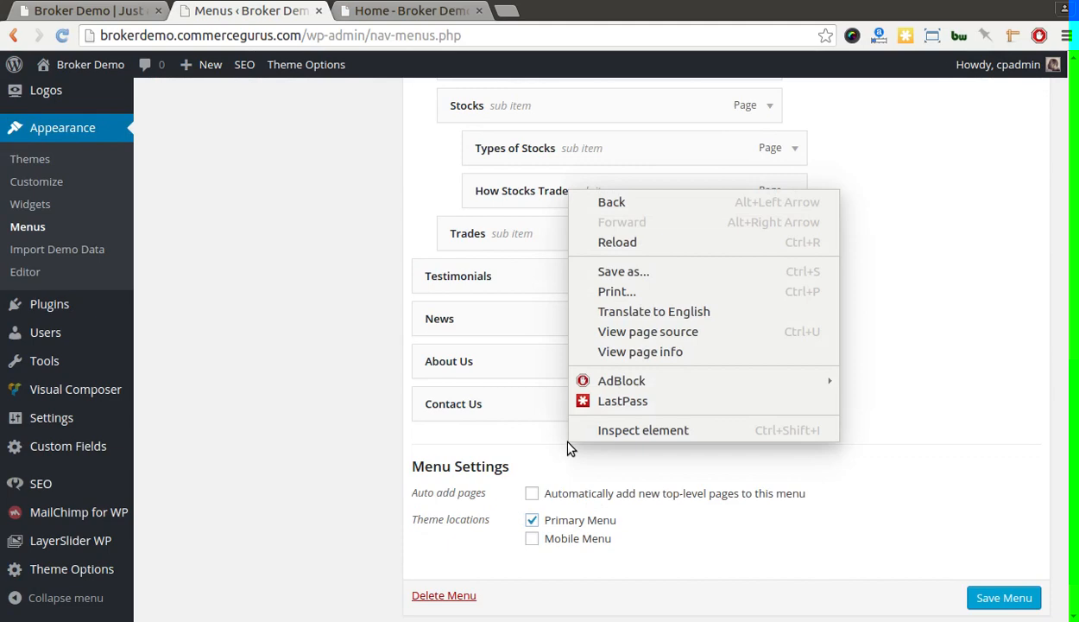
click(328, 402)
right_click(329, 402)
click(296, 463)
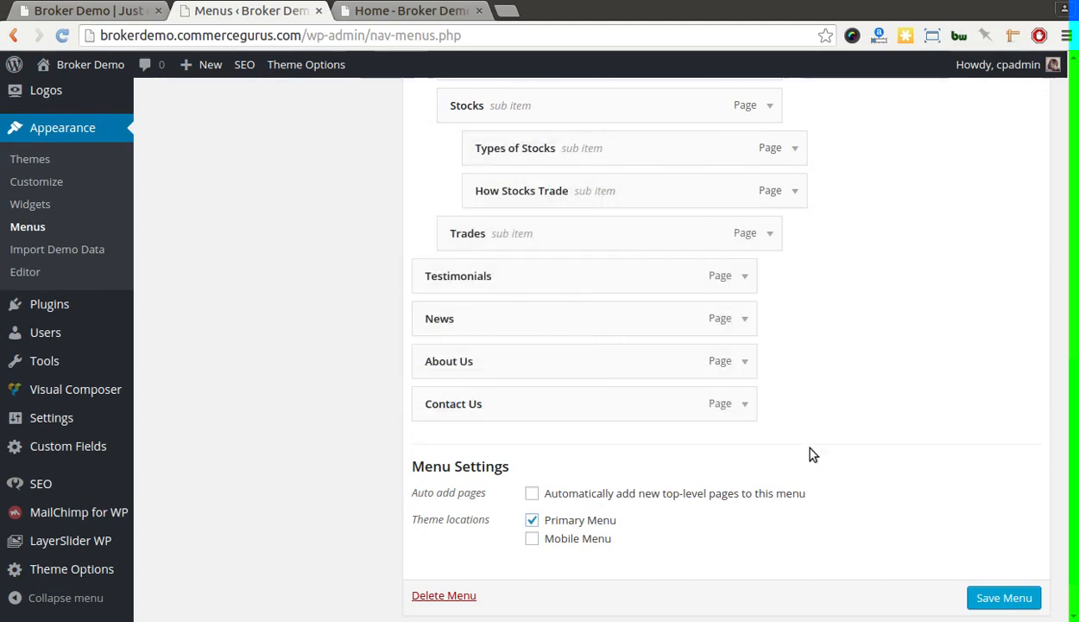
scroll(1062, 448, up, 5)
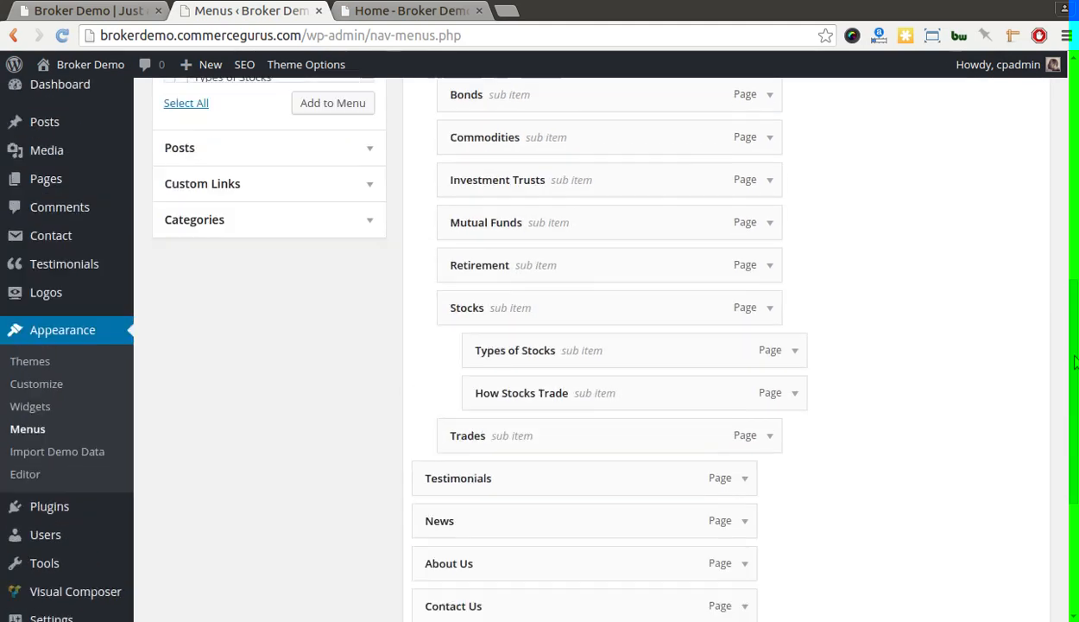
scroll(1050, 457, down, 5)
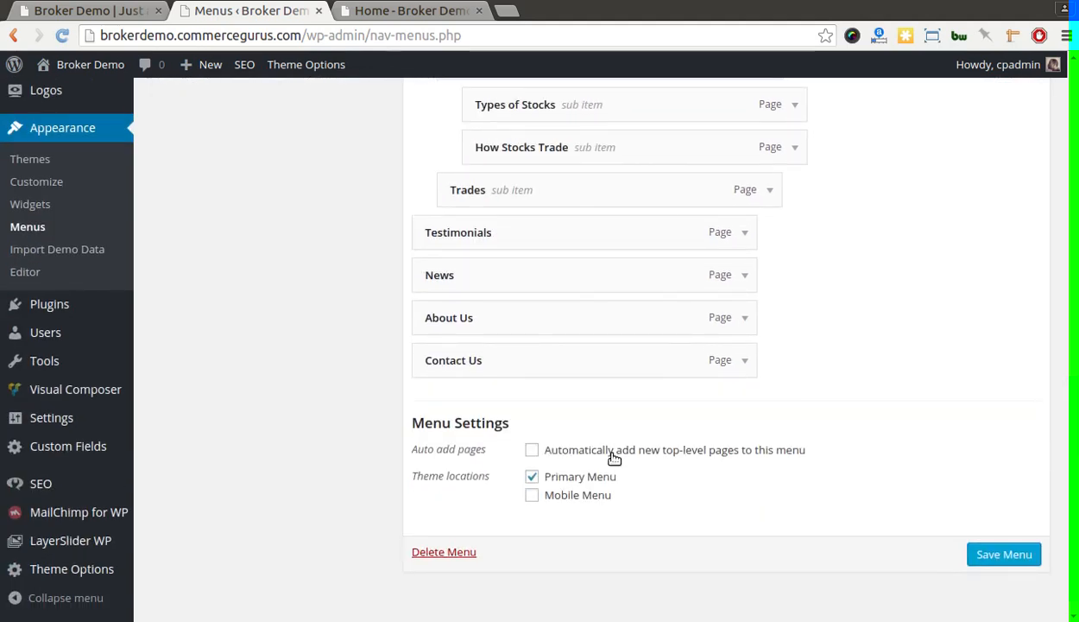
click(991, 552)
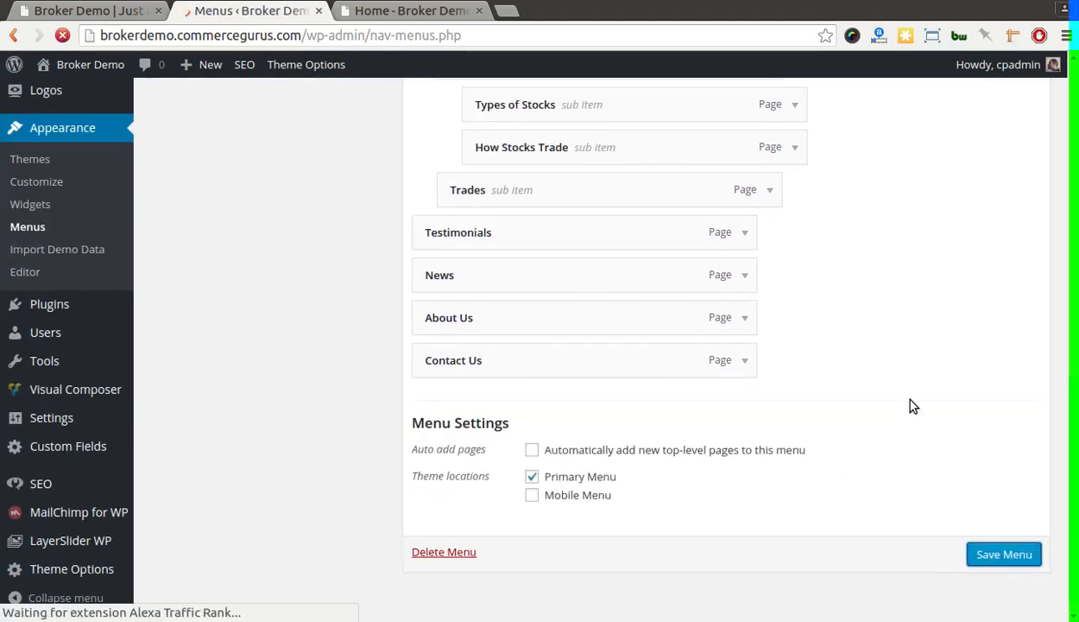
Reload the site's home page and examine its navigation menu, slider area and imported content
key(ctrl+Tab)
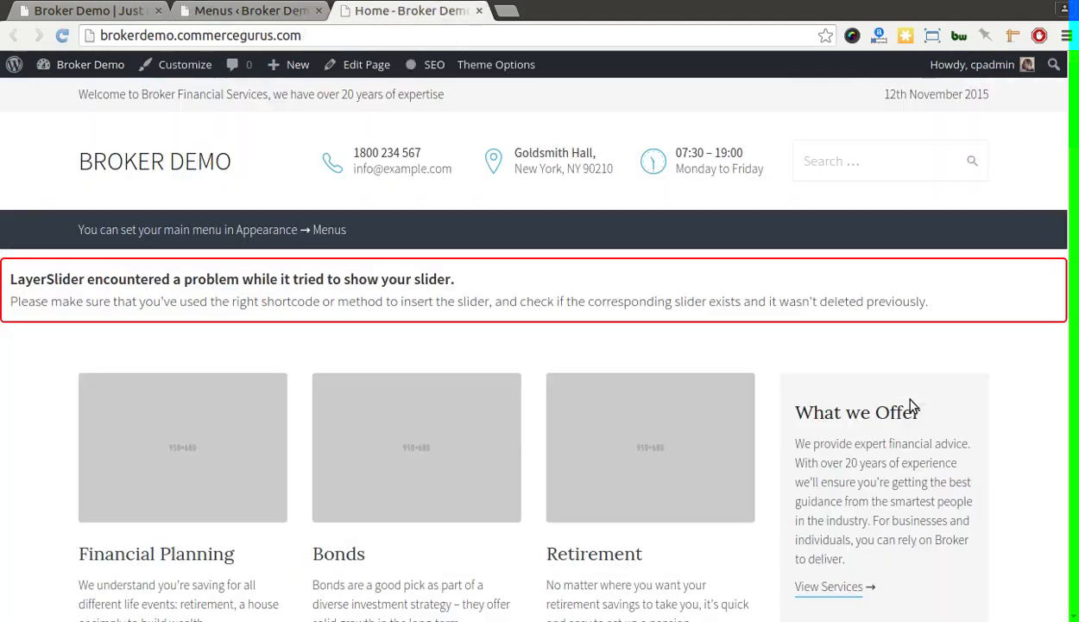
key(ctrl+l)
key(Return)
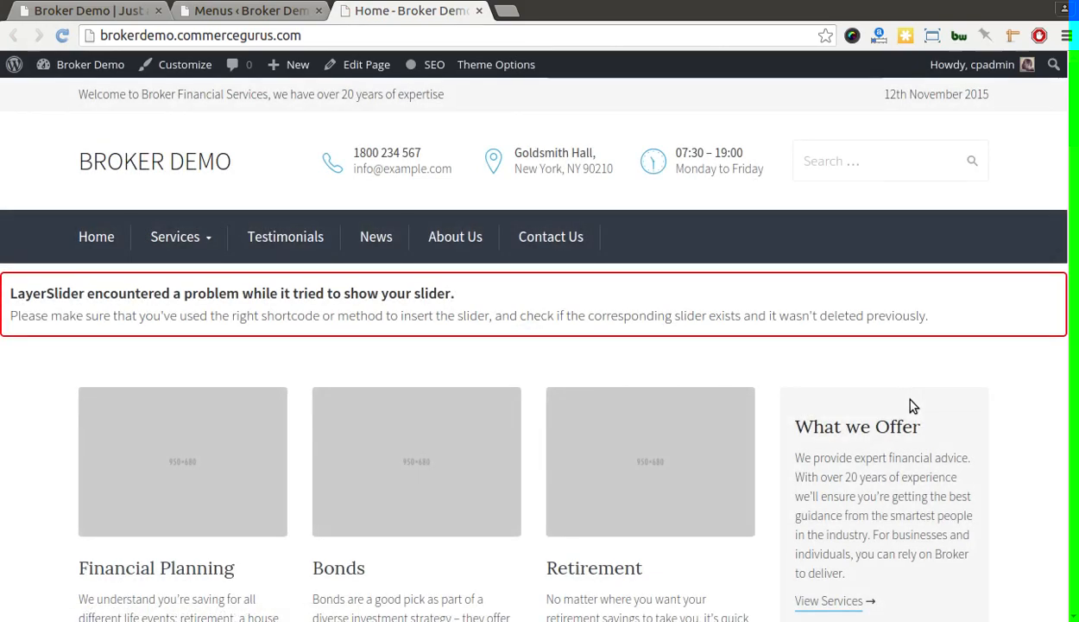
scroll(52, 402, down, 10)
right_click(53, 402)
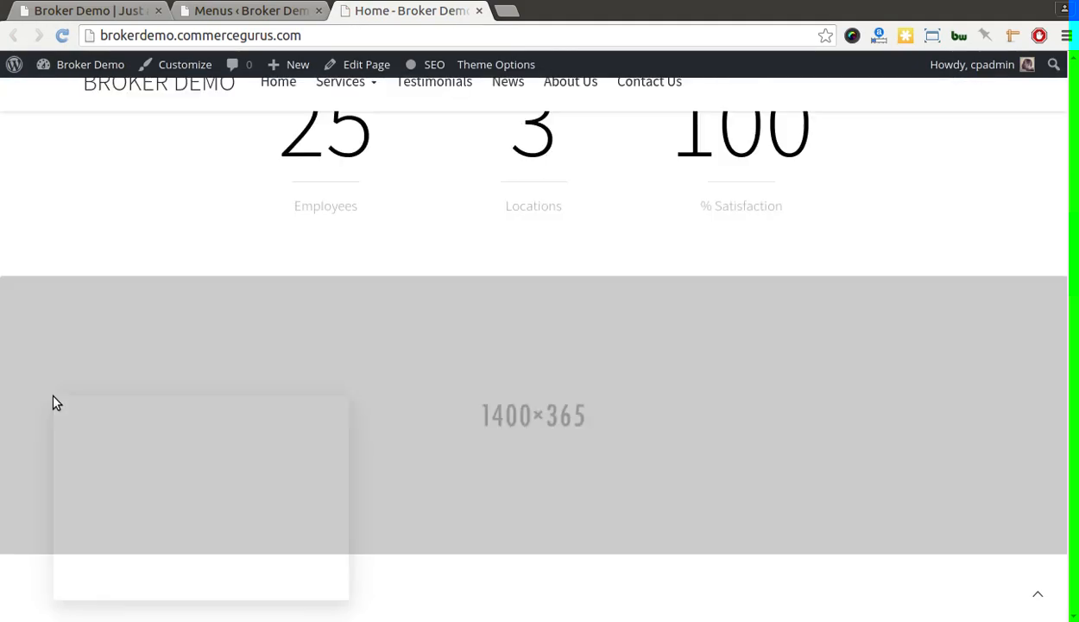
click(811, 271)
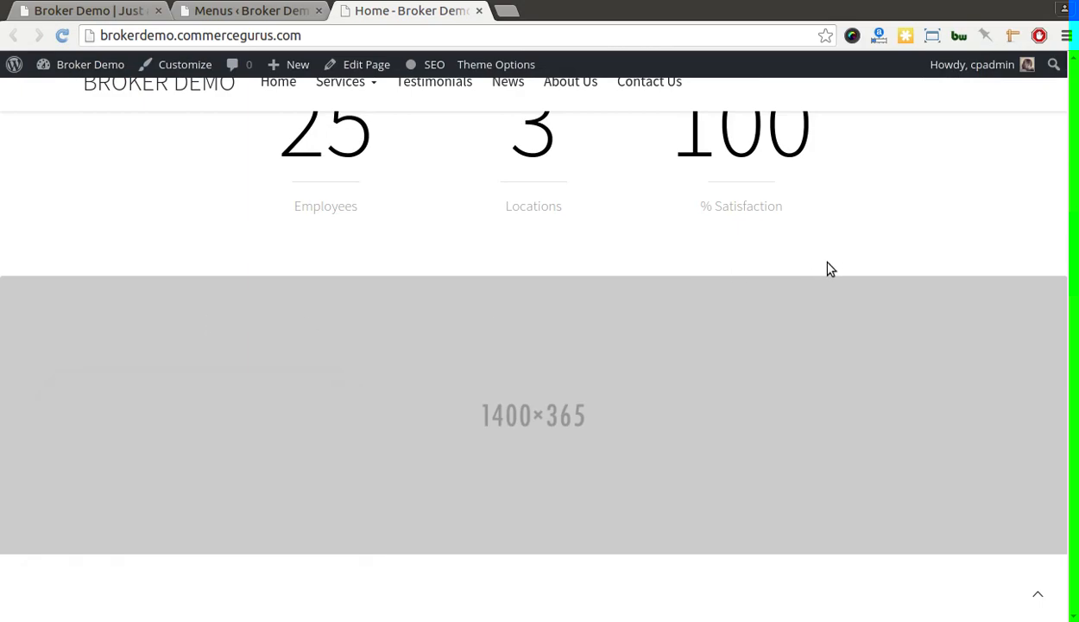
drag(1075, 268, 1067, 121)
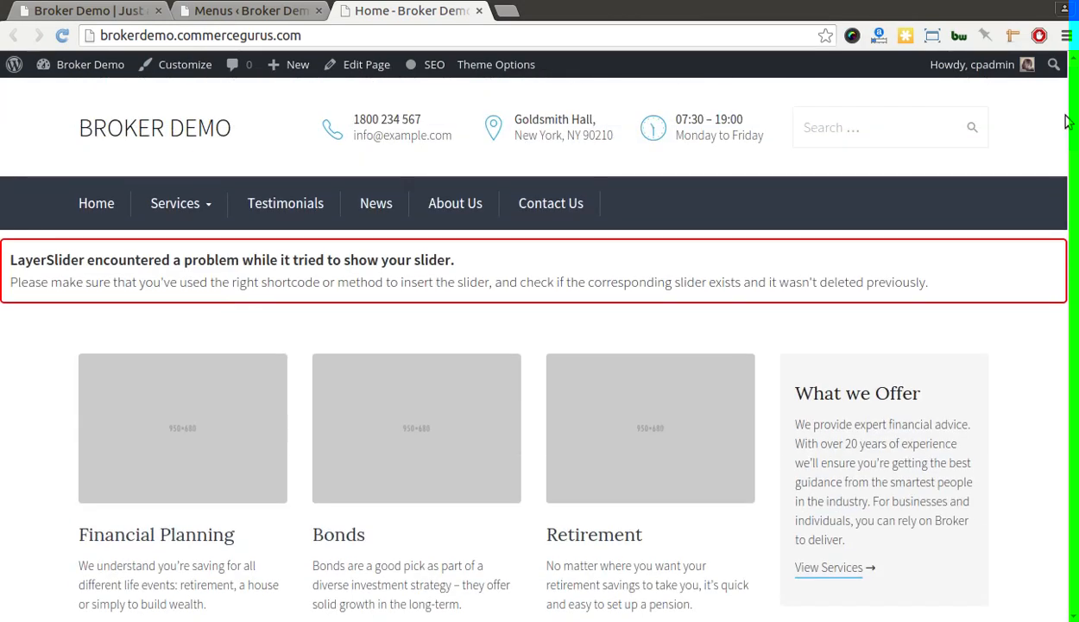
Return to the WordPress admin and open the Import / Export section of LayerSlider's All Sliders page
click(229, 12)
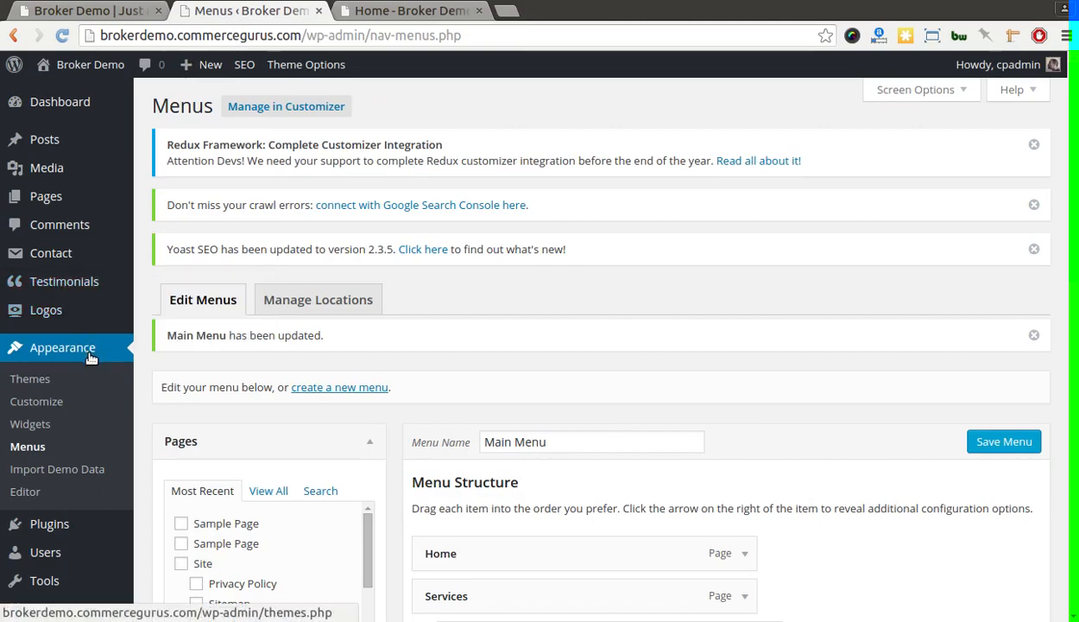
scroll(89, 354, down, 4)
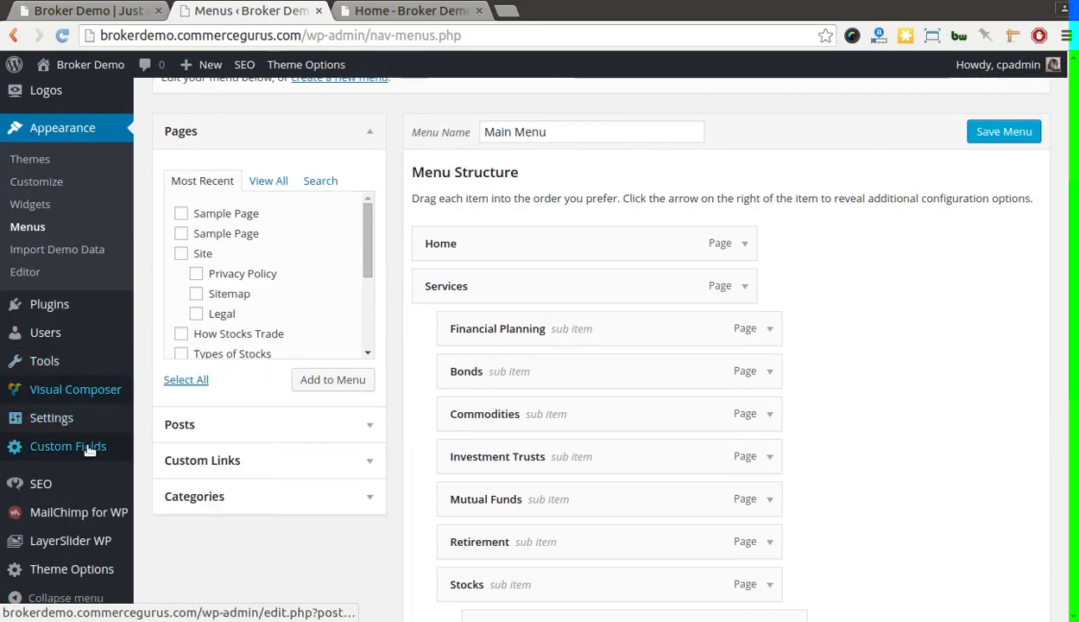
scroll(84, 397, down, 4)
mouse_move(95, 536)
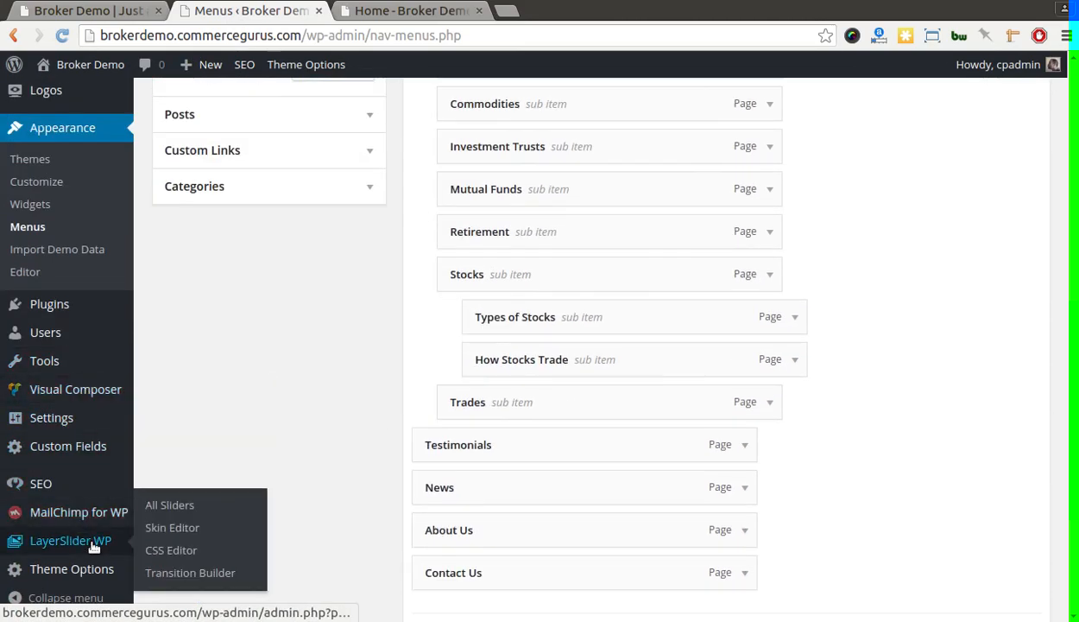
click(158, 510)
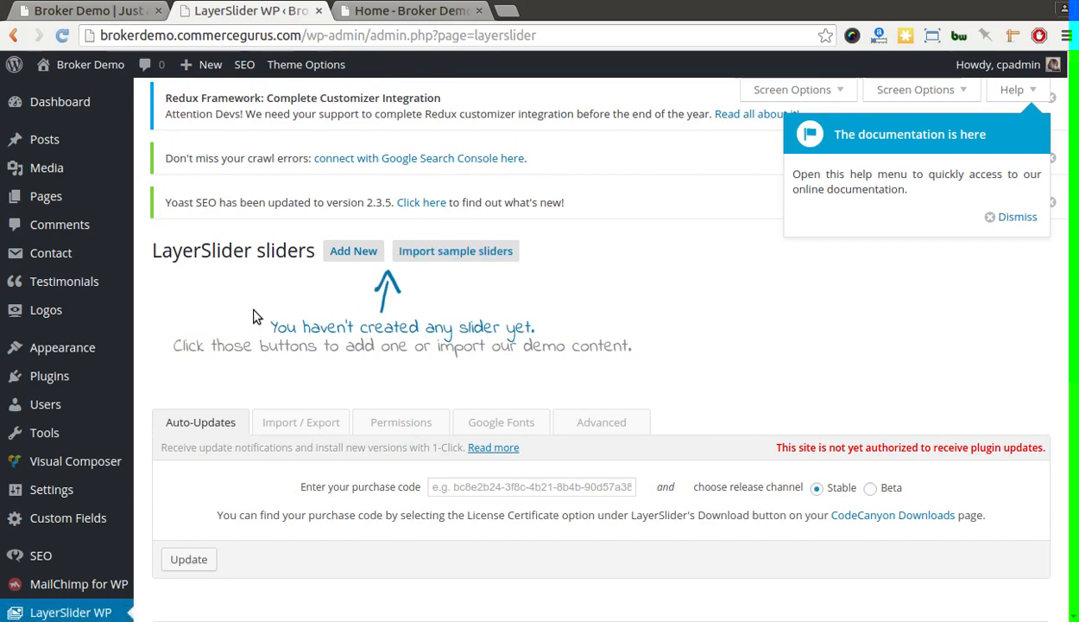
scroll(255, 383, down, 2)
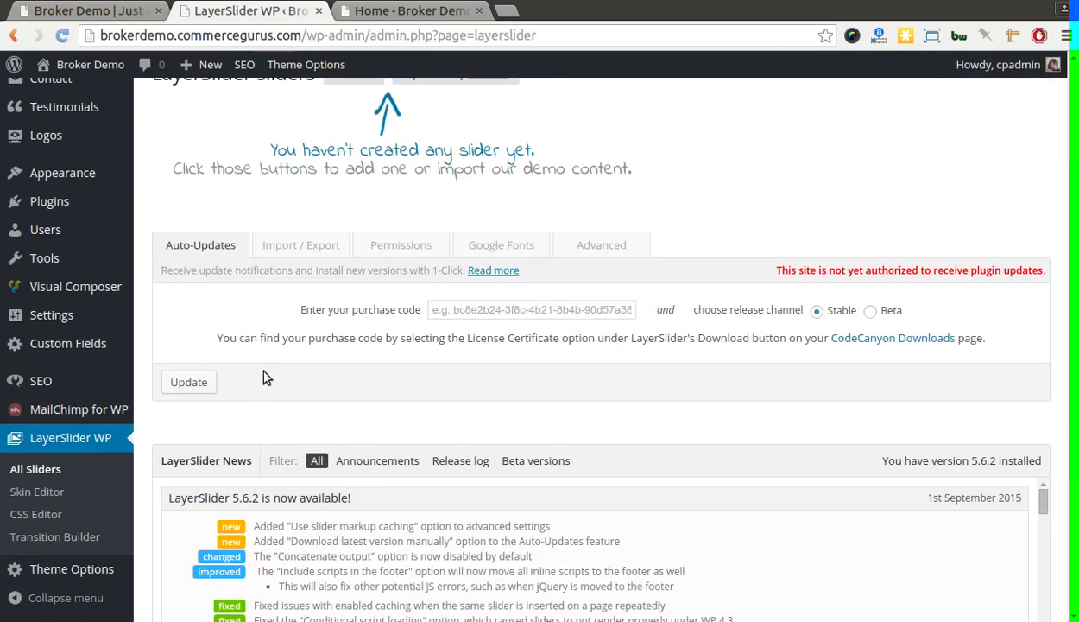
click(298, 247)
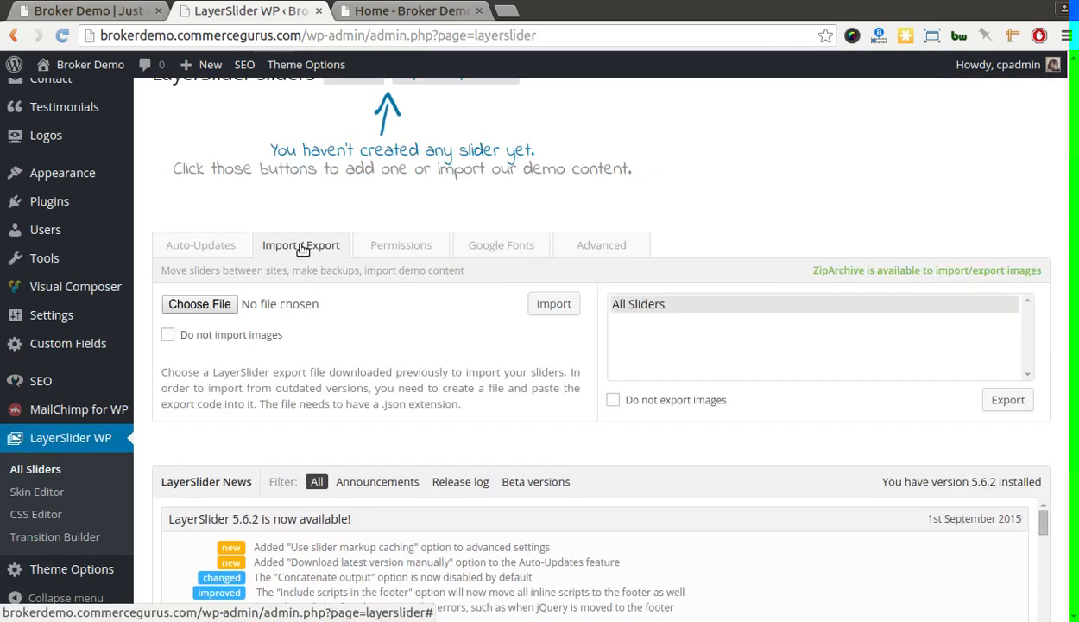
Import LayerSlider_Broker_Slides.zip from the layerslider folder of the BROKER_PACKAGE DemoData into LayerSlider
click(199, 307)
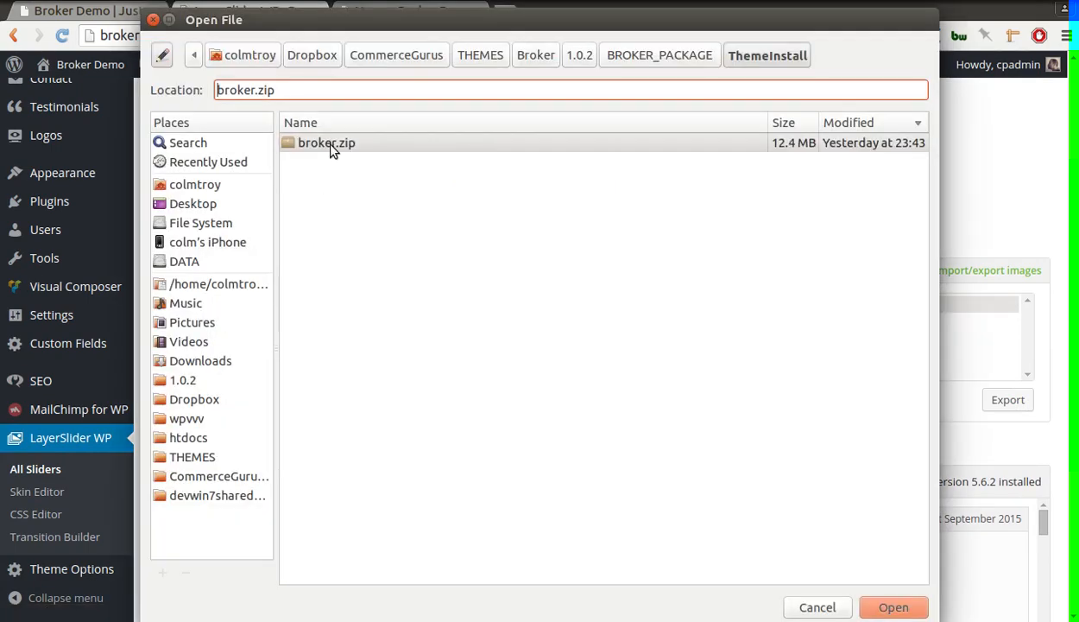
click(640, 57)
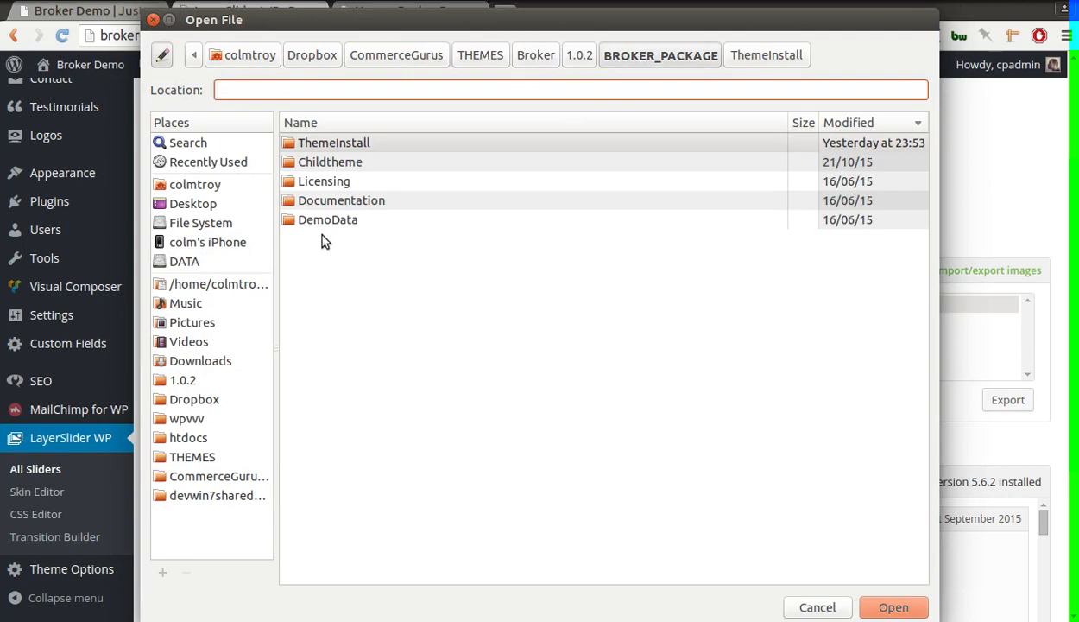
click(304, 221)
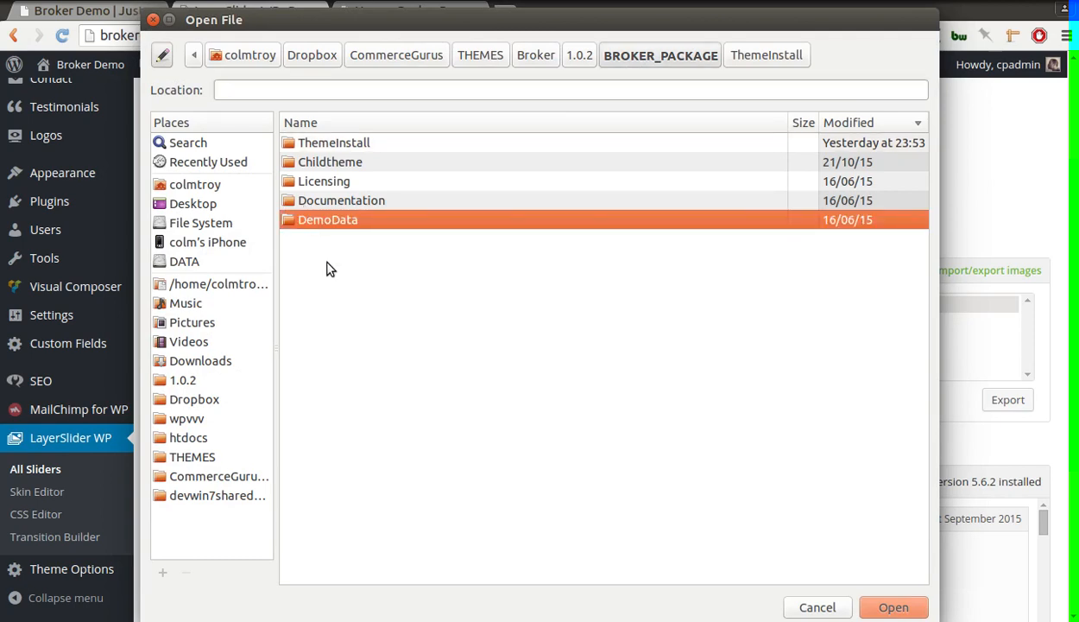
key(Return)
click(312, 146)
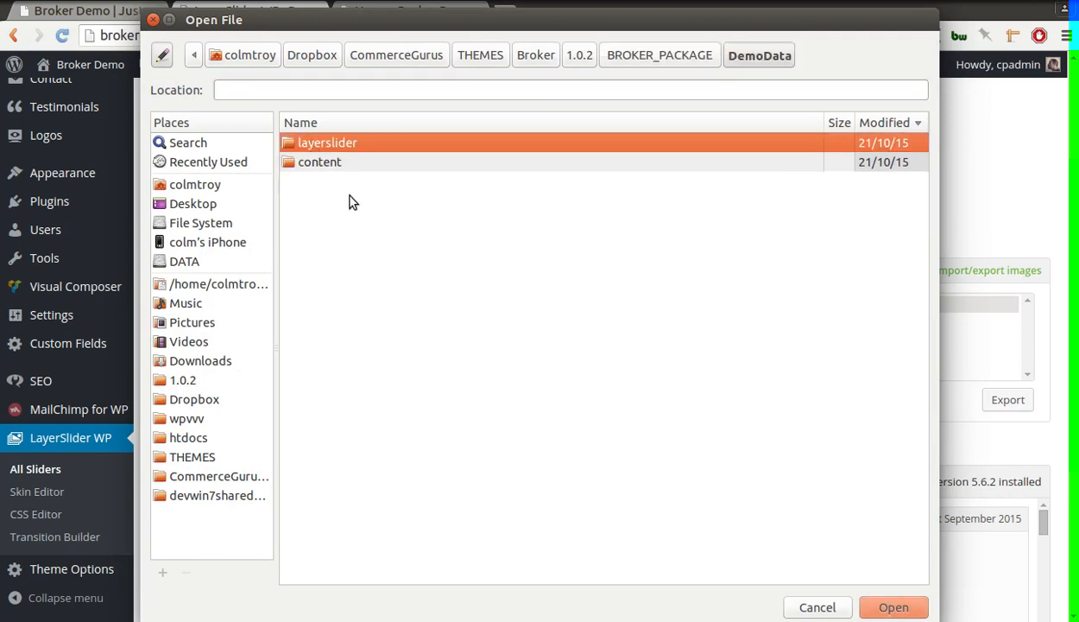
key(Return)
click(375, 138)
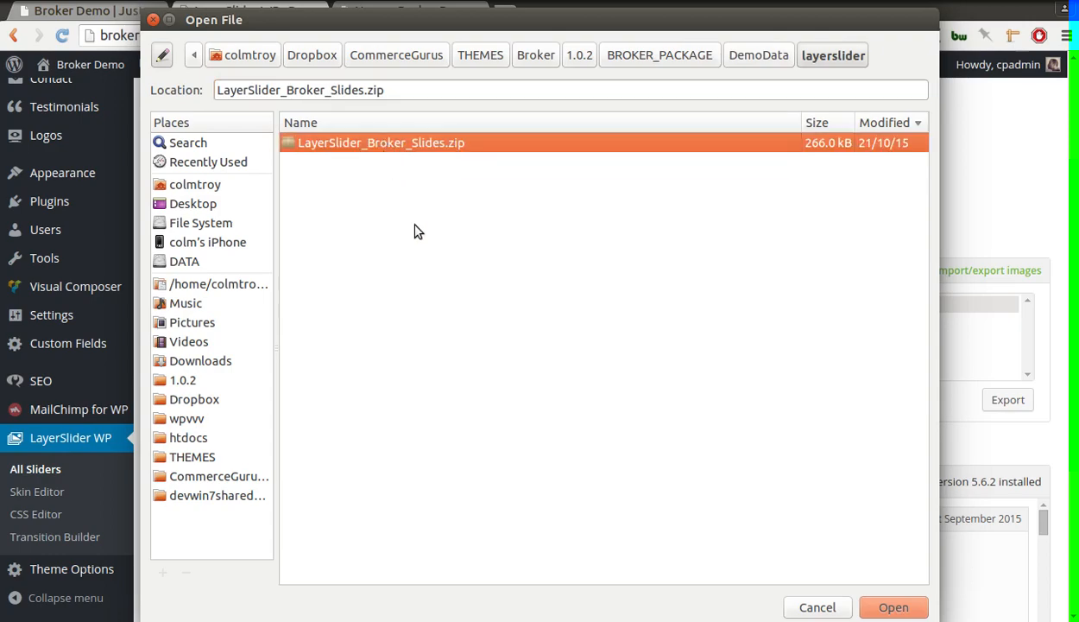
key(Return)
click(543, 304)
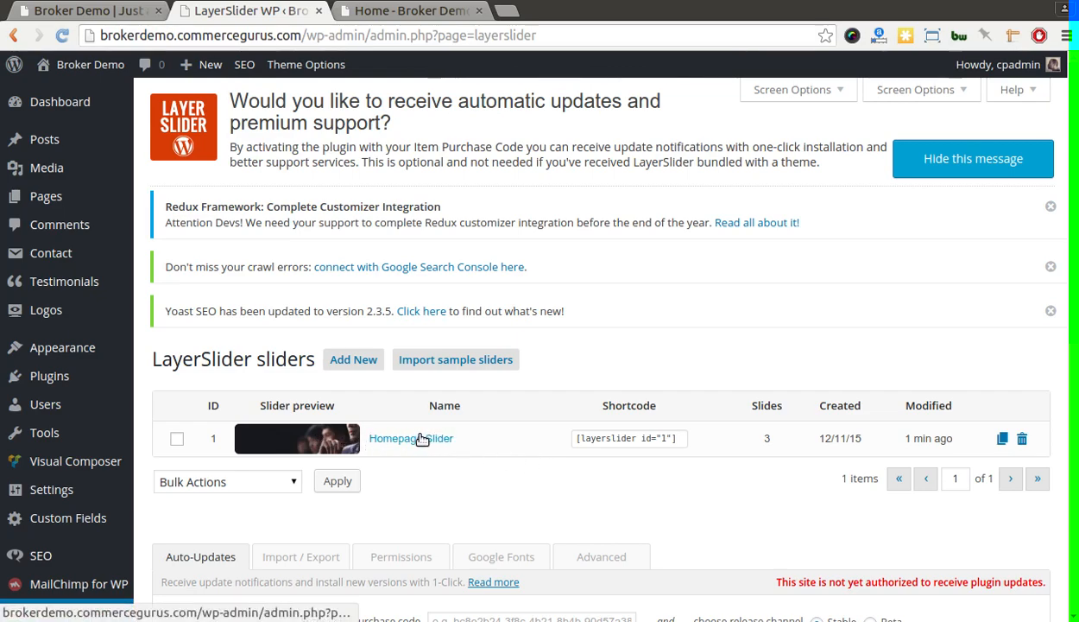
Reload the Broker Demo home page in its open browser tab and examine the slider area below the navigation menu
click(393, 12)
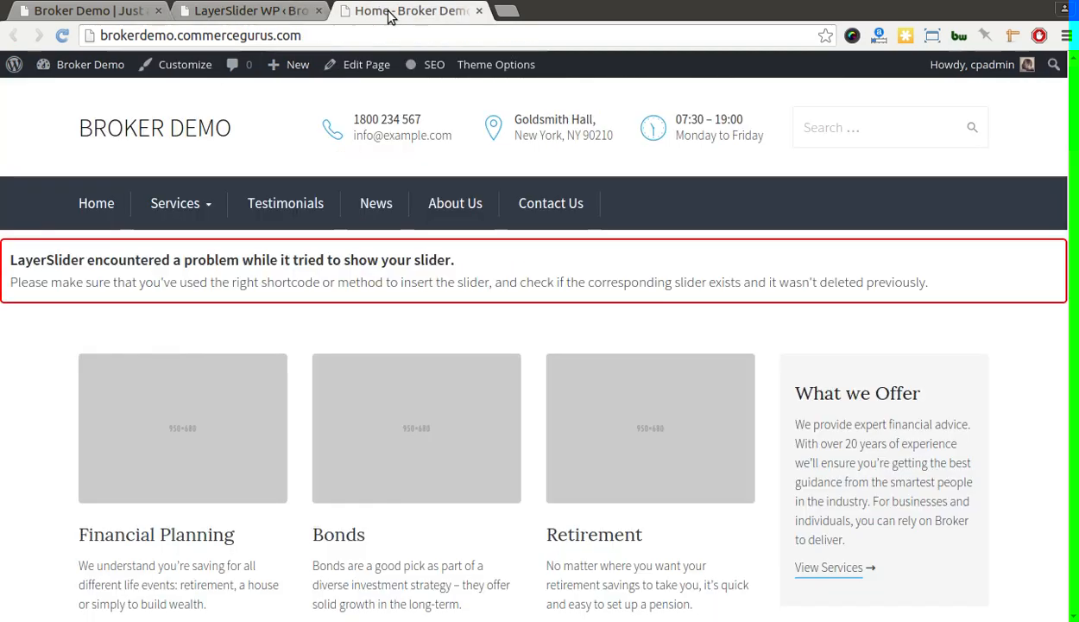
key(ctrl+l)
key(Return)
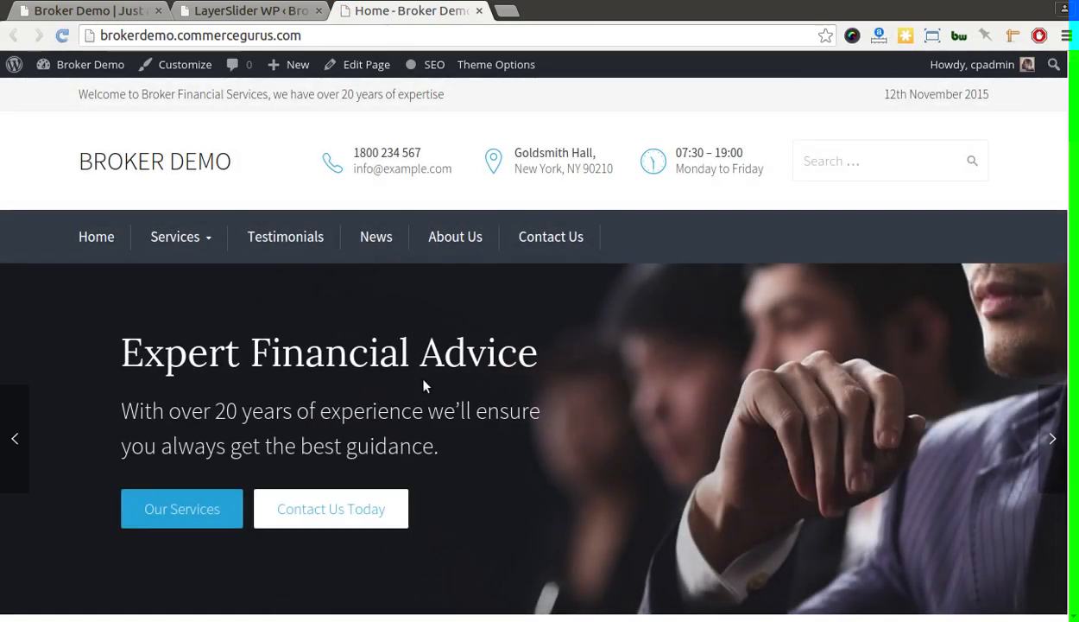
scroll(413, 370, down, 3)
scroll(413, 370, up, 3)
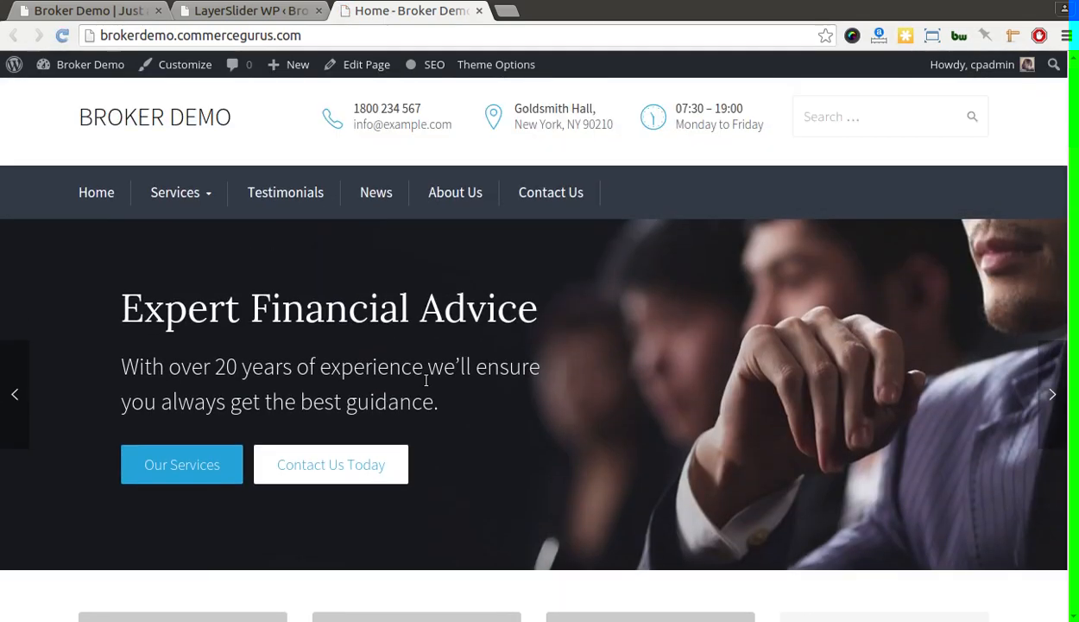
scroll(424, 380, down, 2)
scroll(424, 380, up, 3)
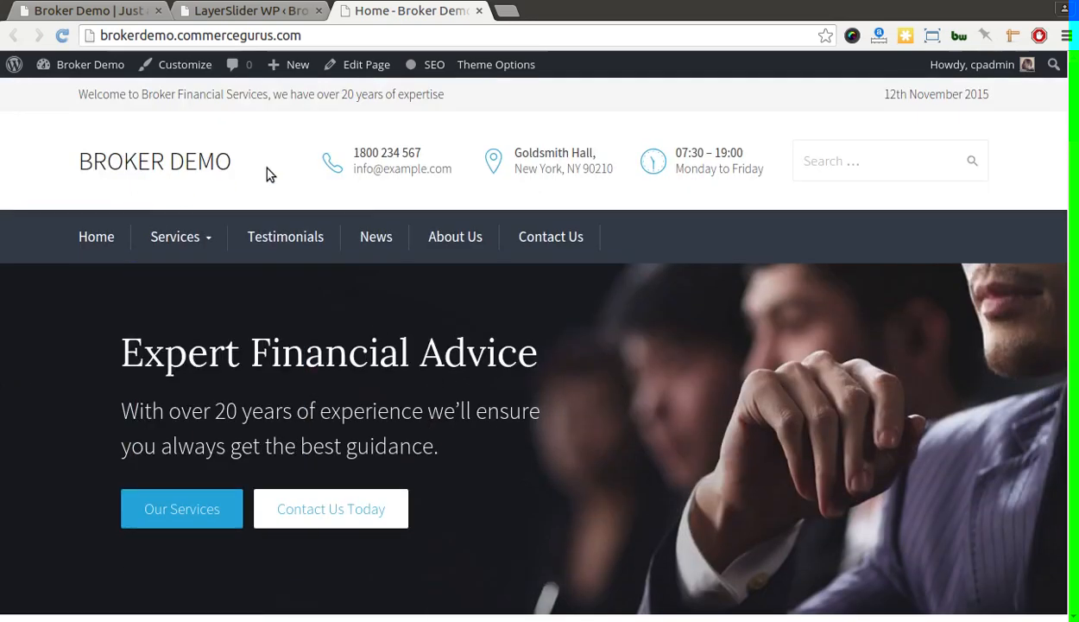
Look through the home page's remaining sections, from the service columns and testimonials down to the Request a Call Back form
scroll(418, 259, down, 15)
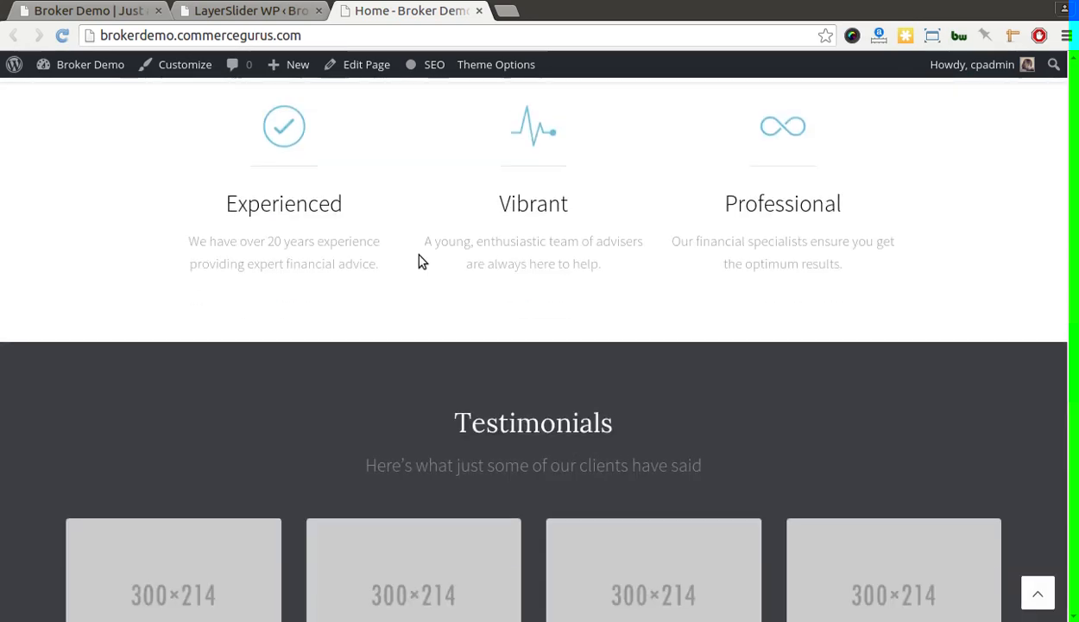
scroll(422, 261, down, 4)
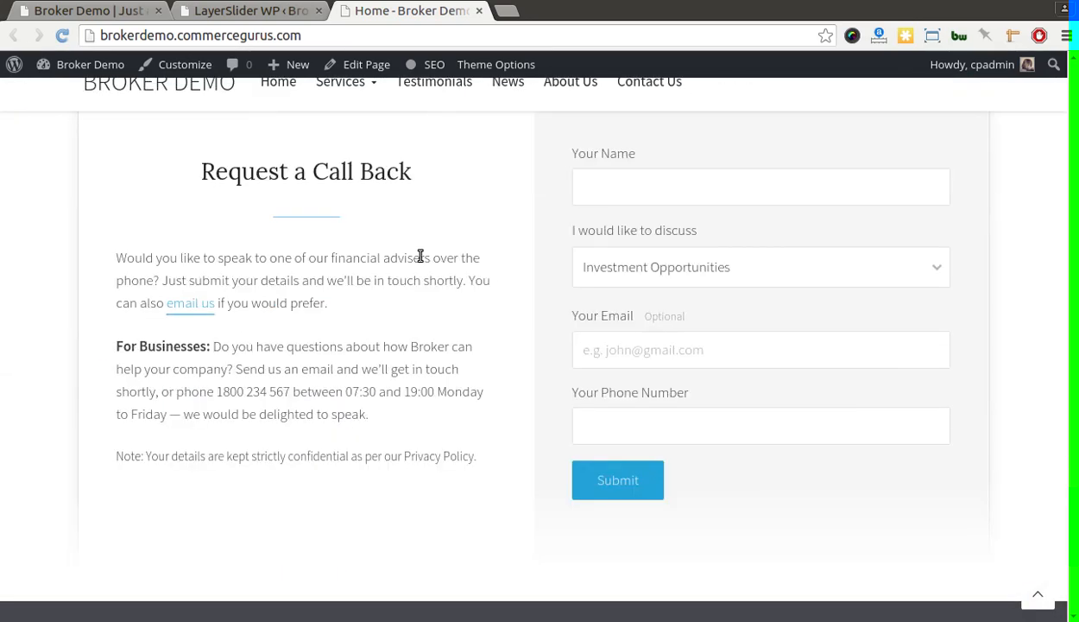
scroll(421, 259, up, 3)
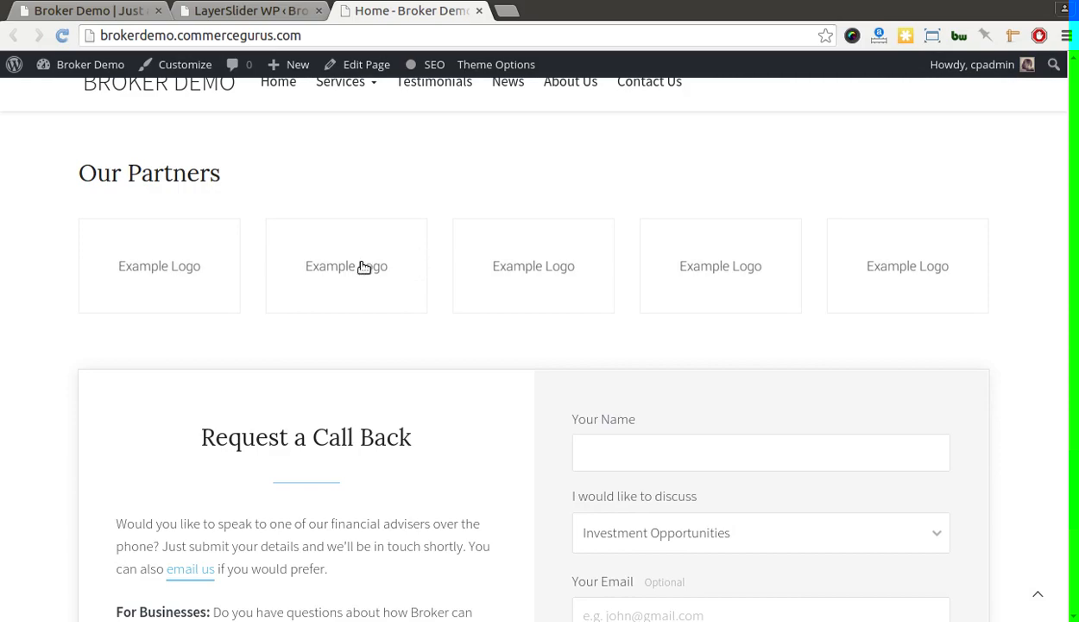
scroll(429, 370, up, 8)
scroll(426, 372, up, 2)
right_click(426, 368)
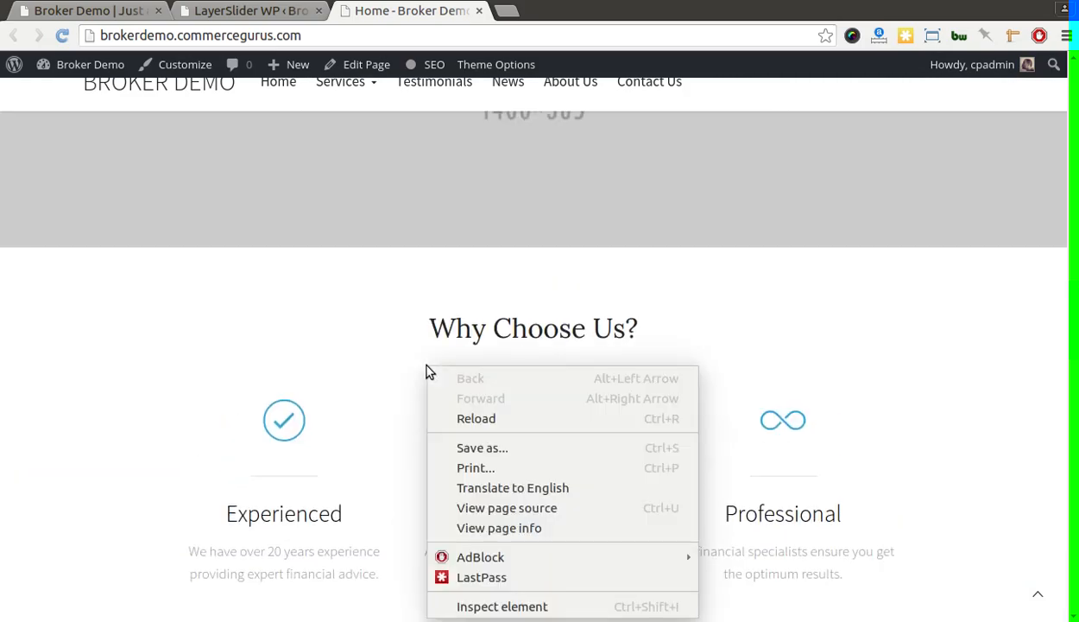
click(347, 313)
scroll(348, 311, down, 5)
scroll(348, 308, up, 10)
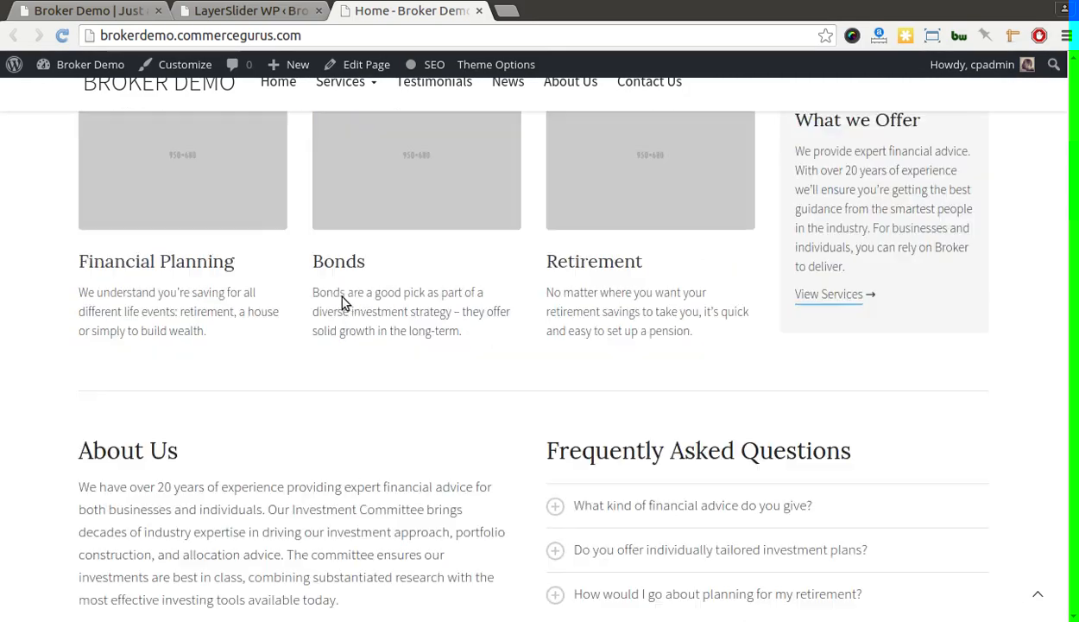
mouse_move(192, 249)
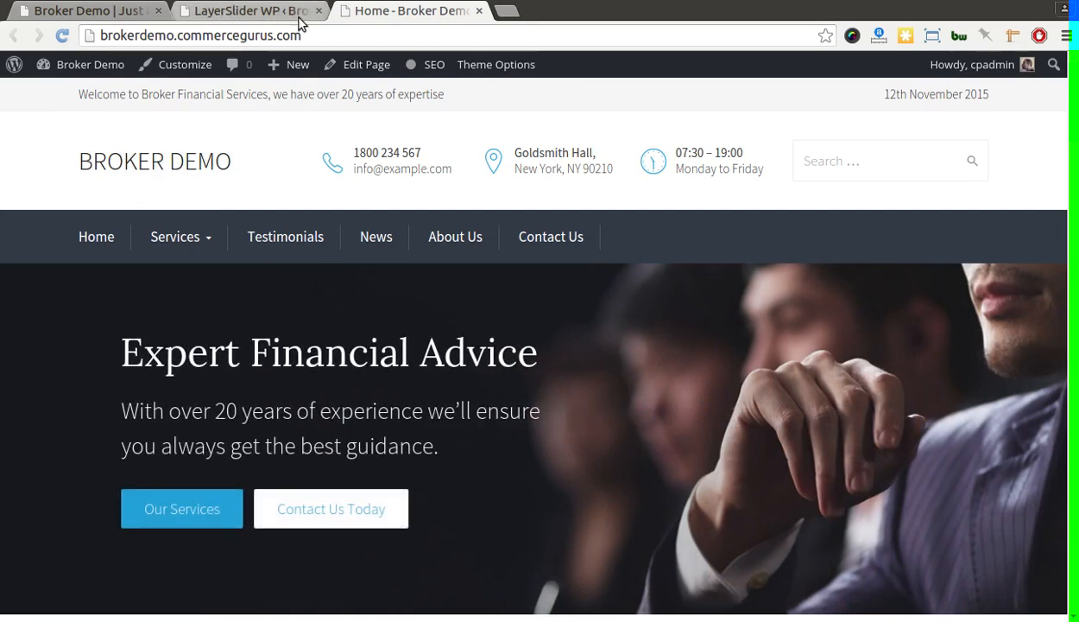
Open the Theme Options and examine the Global Settings and the Logos and Favicons sections
click(508, 73)
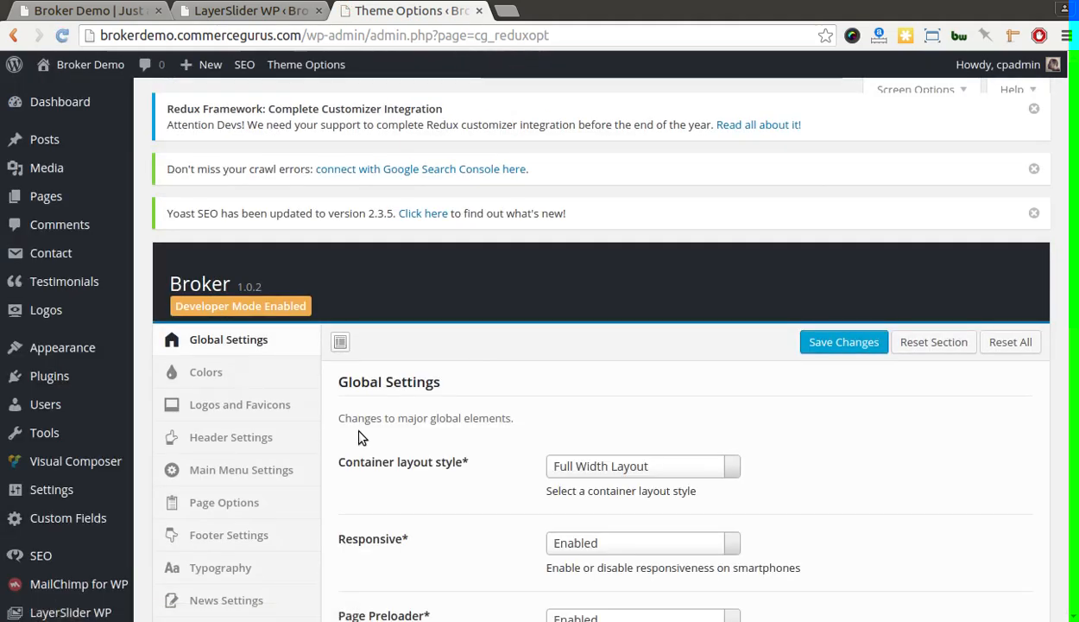
scroll(360, 438, down, 5)
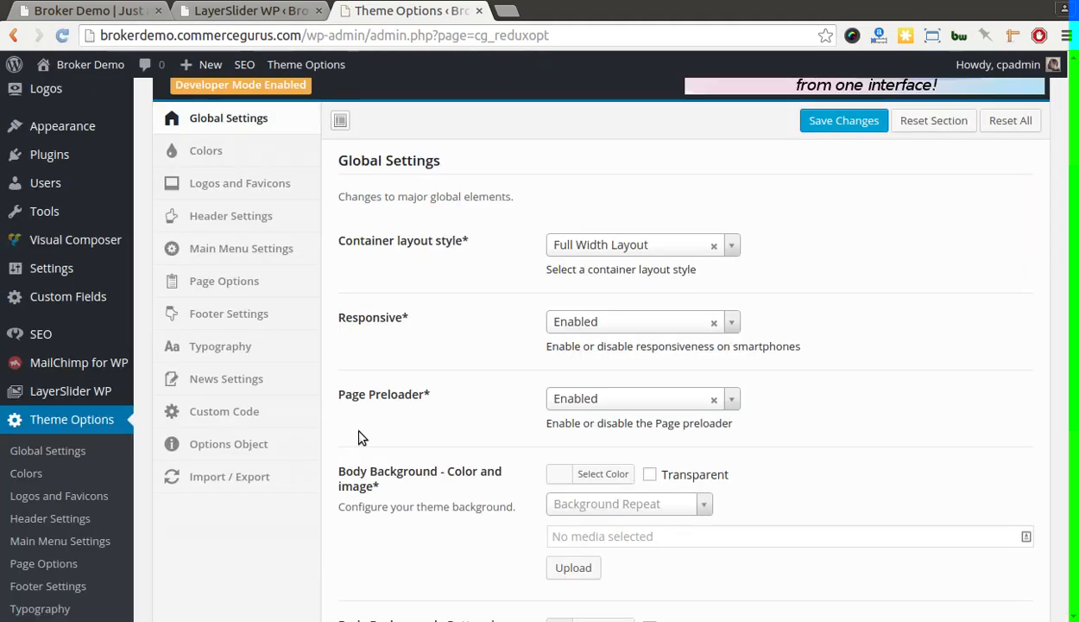
right_click(421, 362)
click(386, 333)
scroll(401, 329, down, 7)
right_click(399, 330)
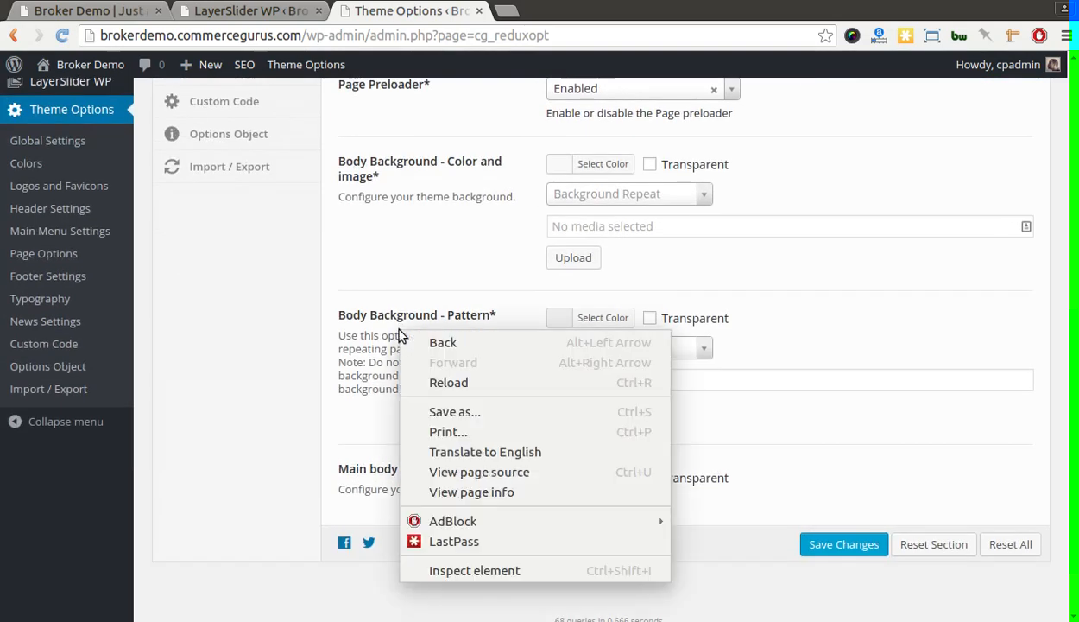
click(378, 304)
scroll(380, 304, up, 8)
scroll(380, 304, down, 5)
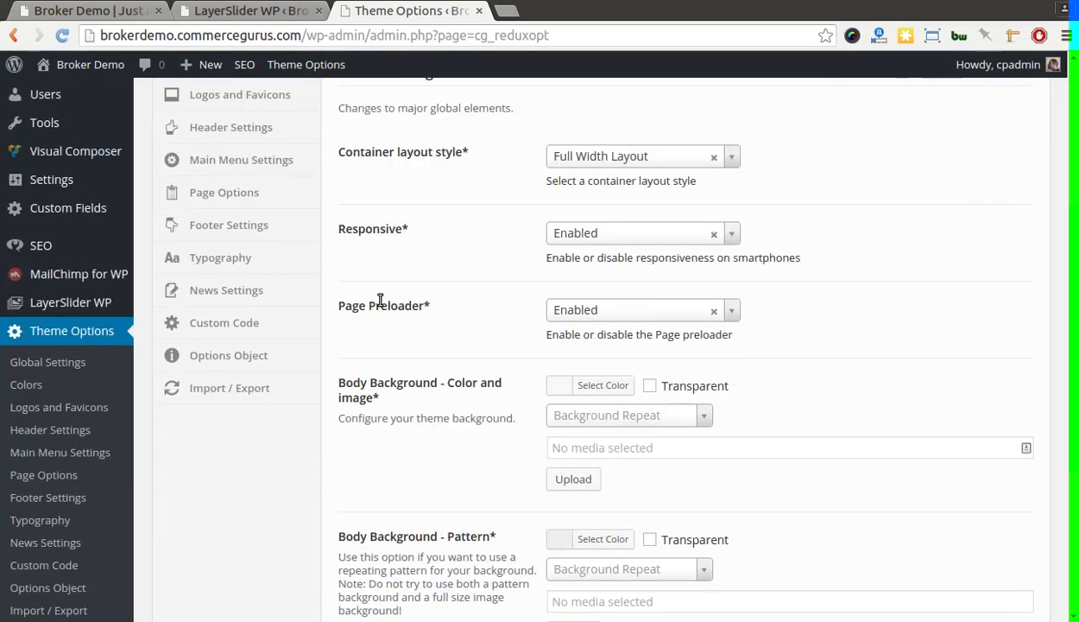
scroll(380, 300, up, 7)
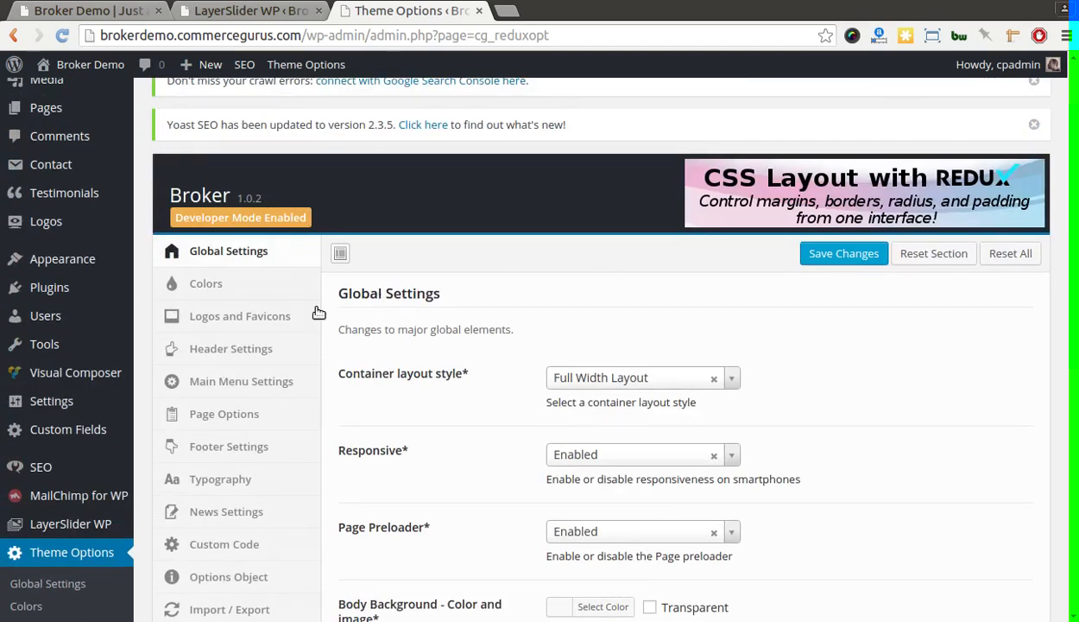
click(260, 315)
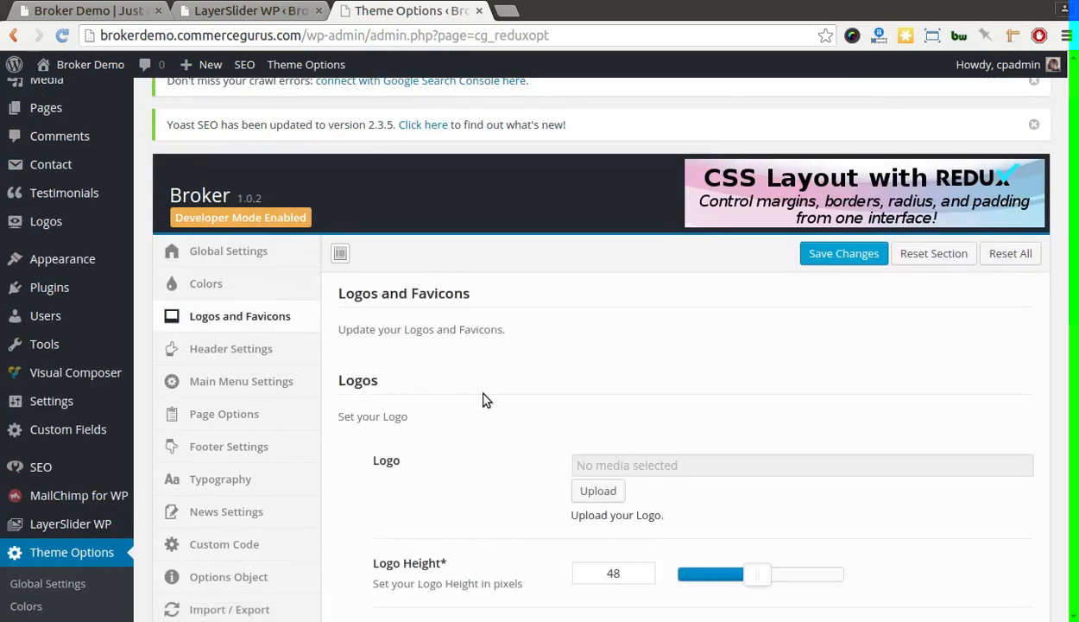
scroll(486, 415, down, 2)
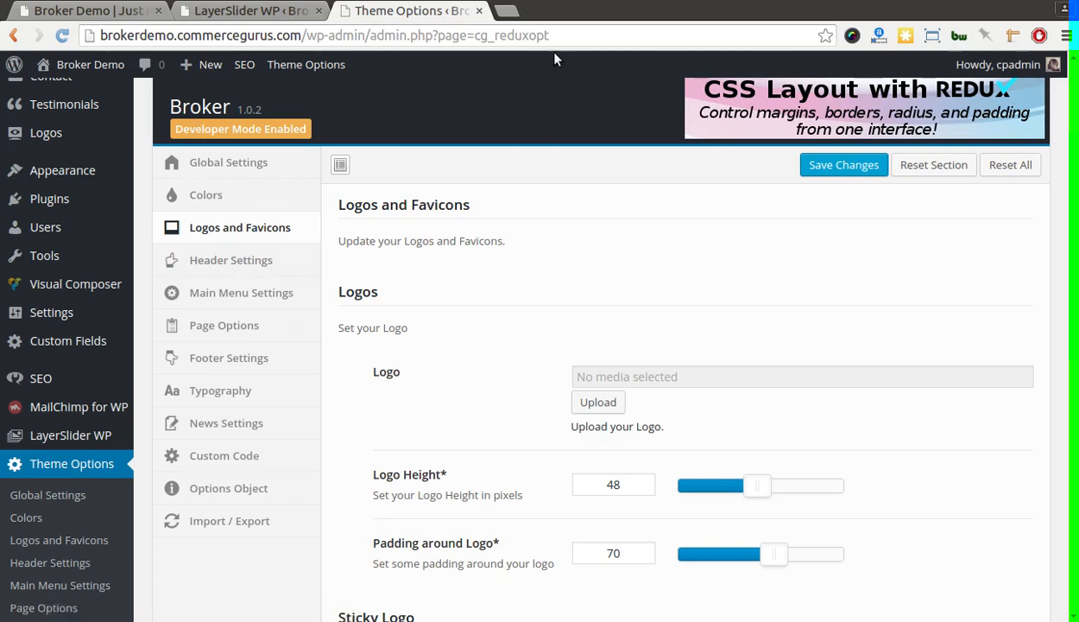
Open the CommerceGurus Freshdesk dashboard in a new browser tab and go to its Solutions section
key(ctrl+t)
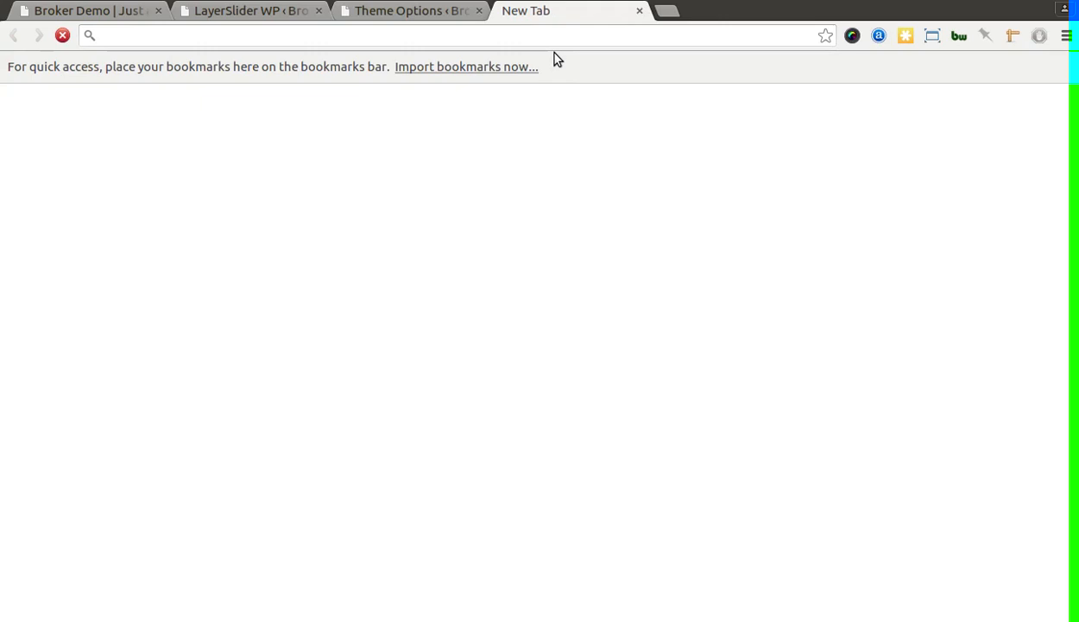
text(freshdesk)
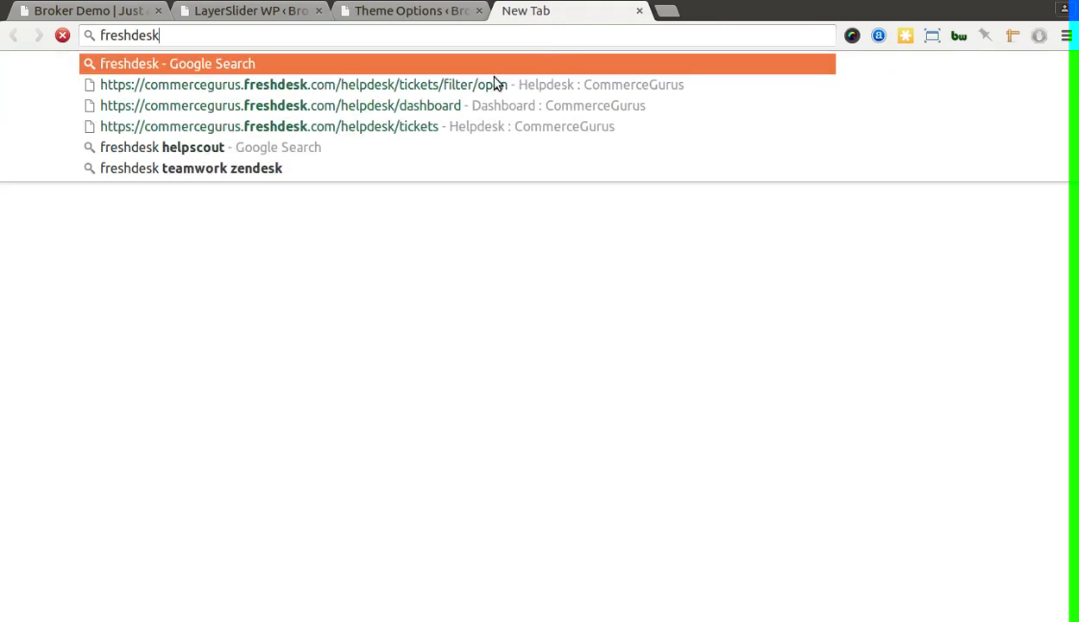
click(298, 104)
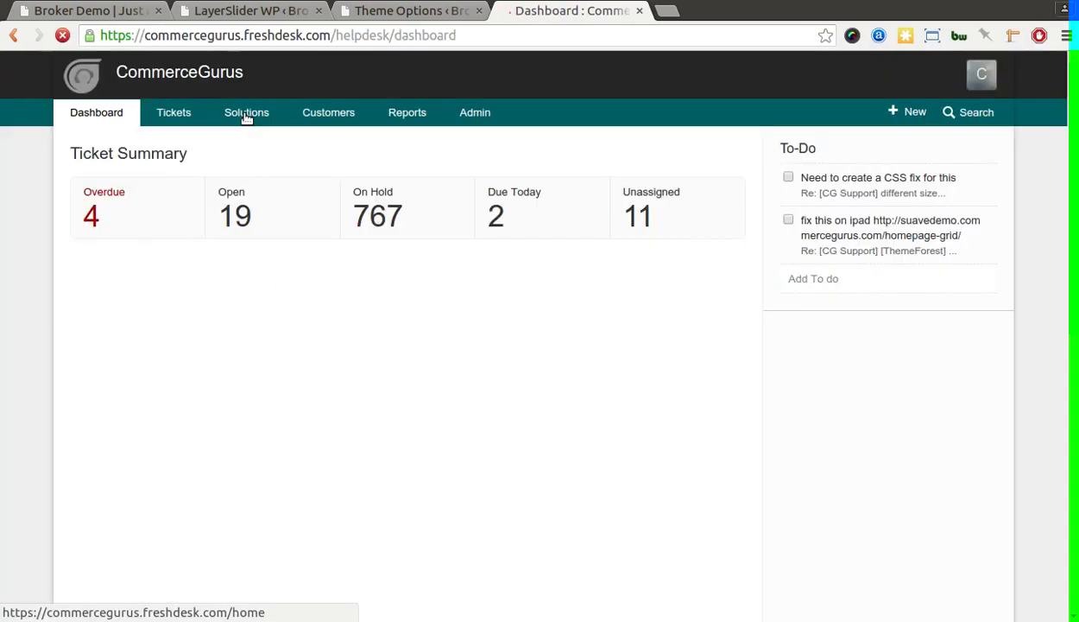
click(241, 115)
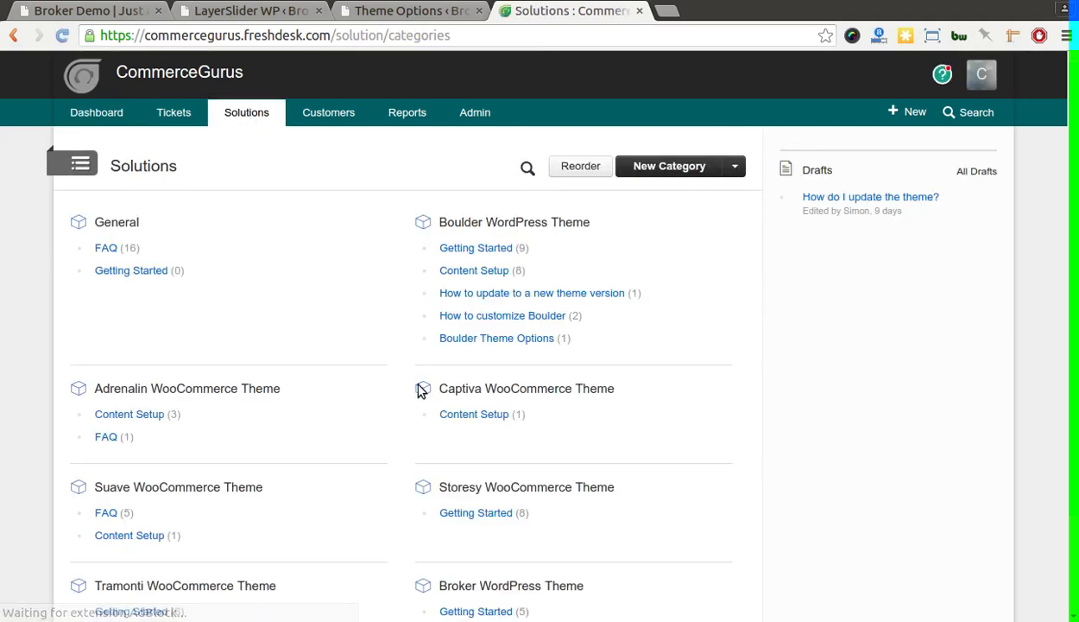
Open the SETUP - Broker Install Guide article from the Getting Started folder of the Broker WordPress Theme category
scroll(366, 381, down, 2)
scroll(366, 381, up, 2)
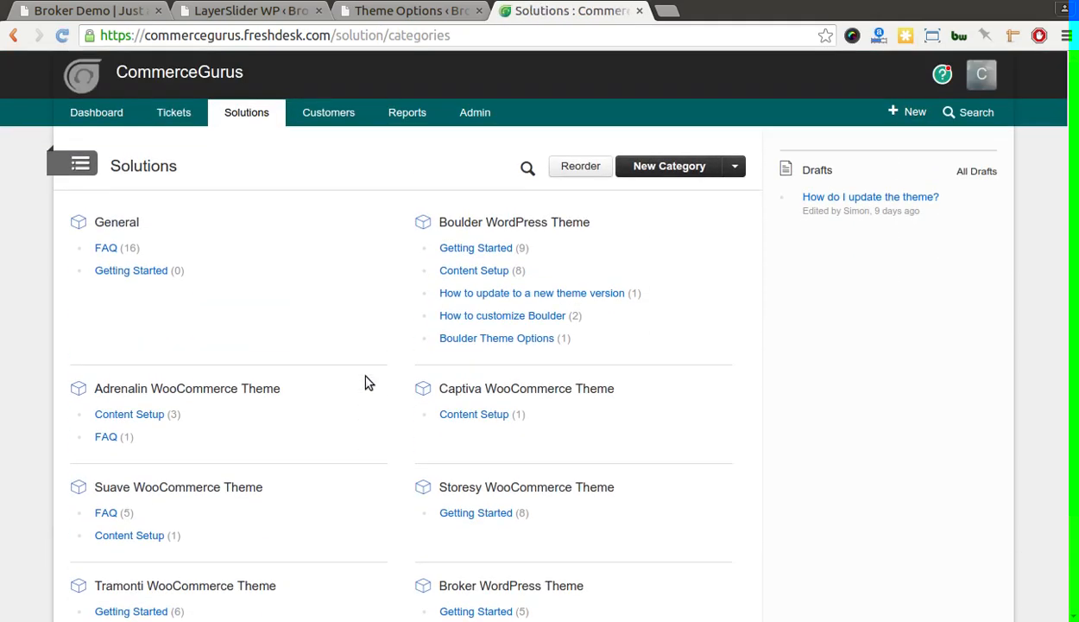
scroll(366, 381, down, 3)
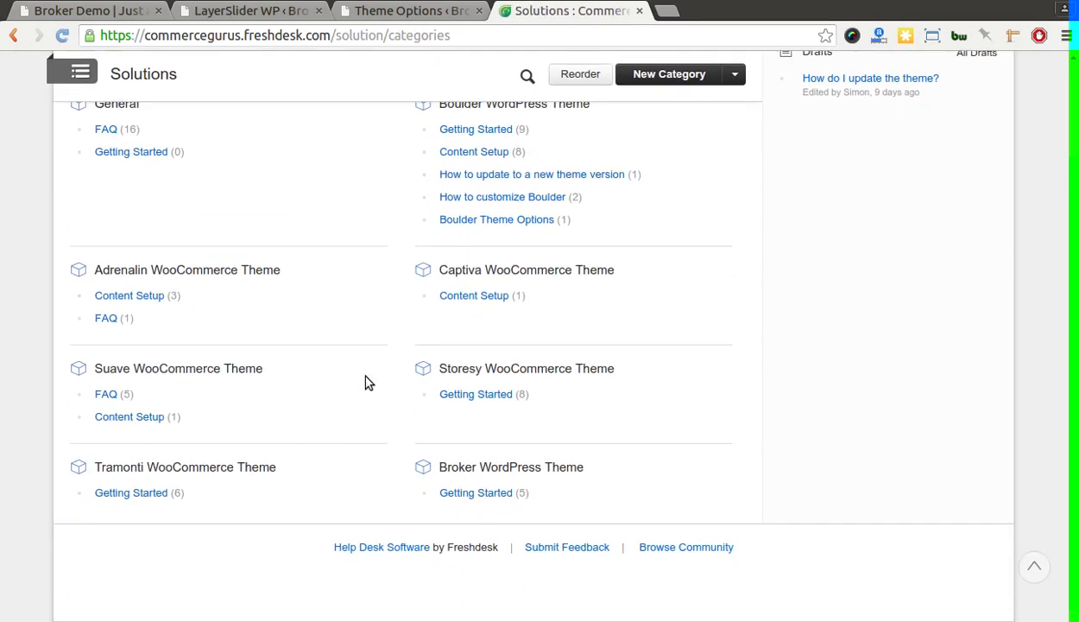
click(475, 491)
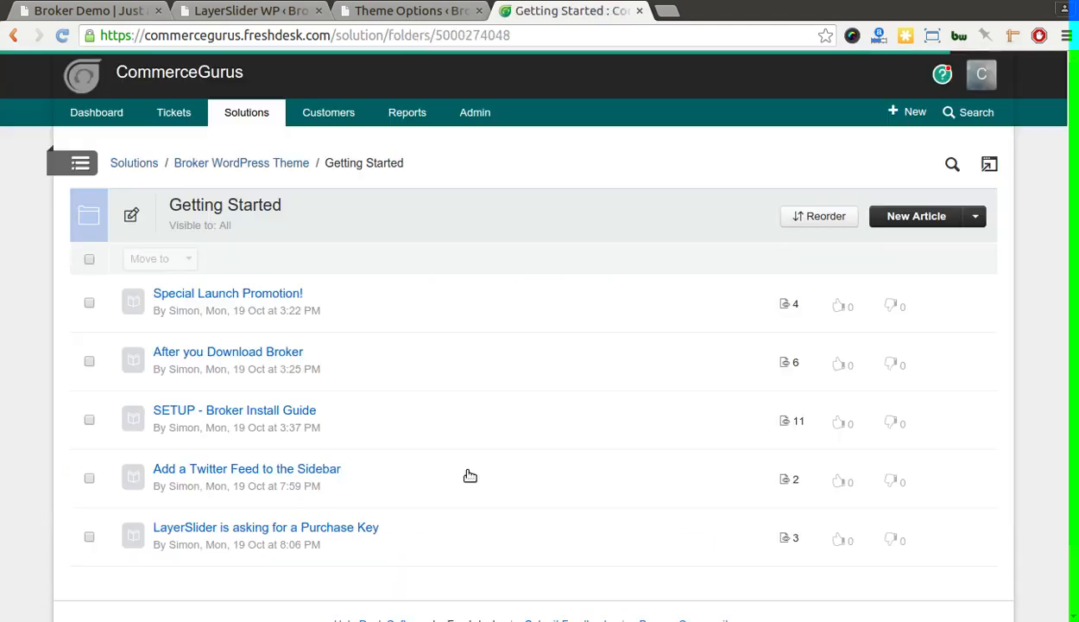
click(232, 411)
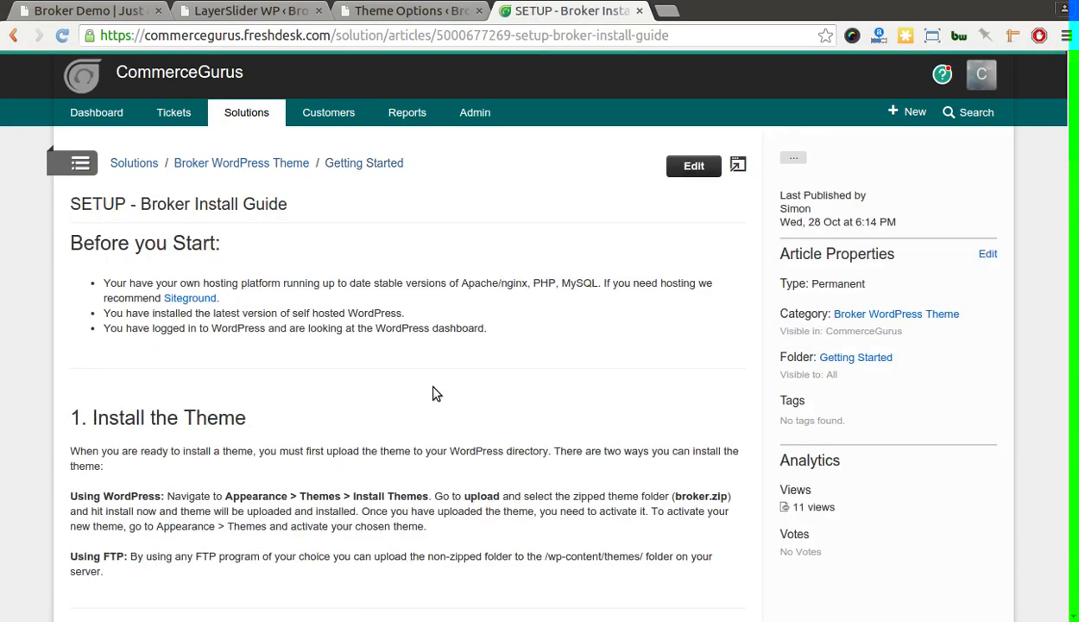
Look through the install guide's theme and plugin installation instructions and return to the Broker WordPress Theme category
scroll(434, 391, down, 1)
scroll(432, 389, down, 3)
scroll(432, 390, down, 2)
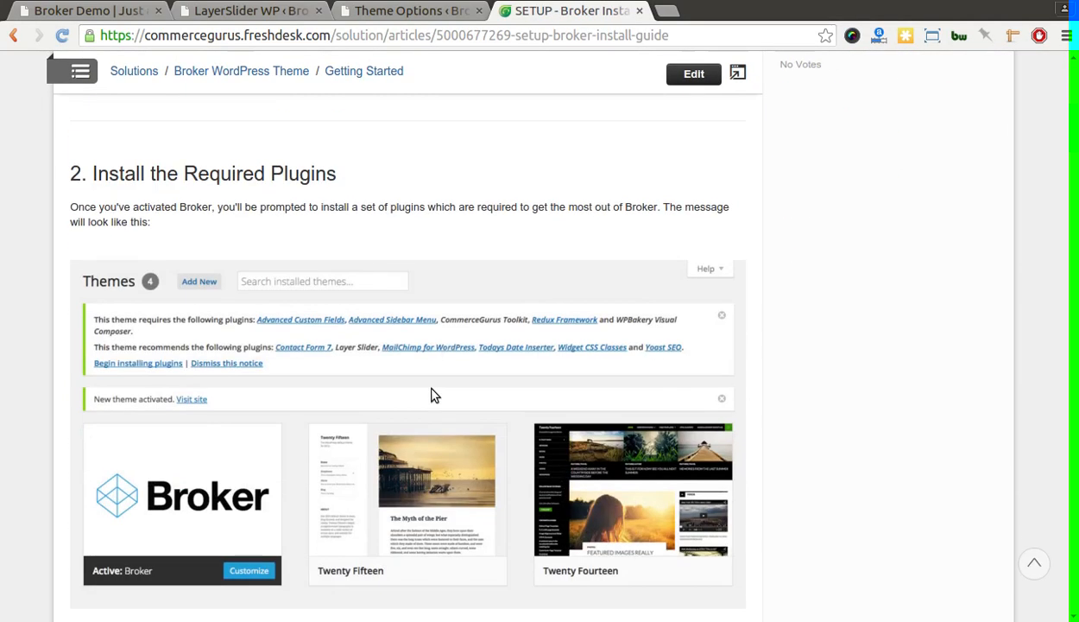
right_click(433, 395)
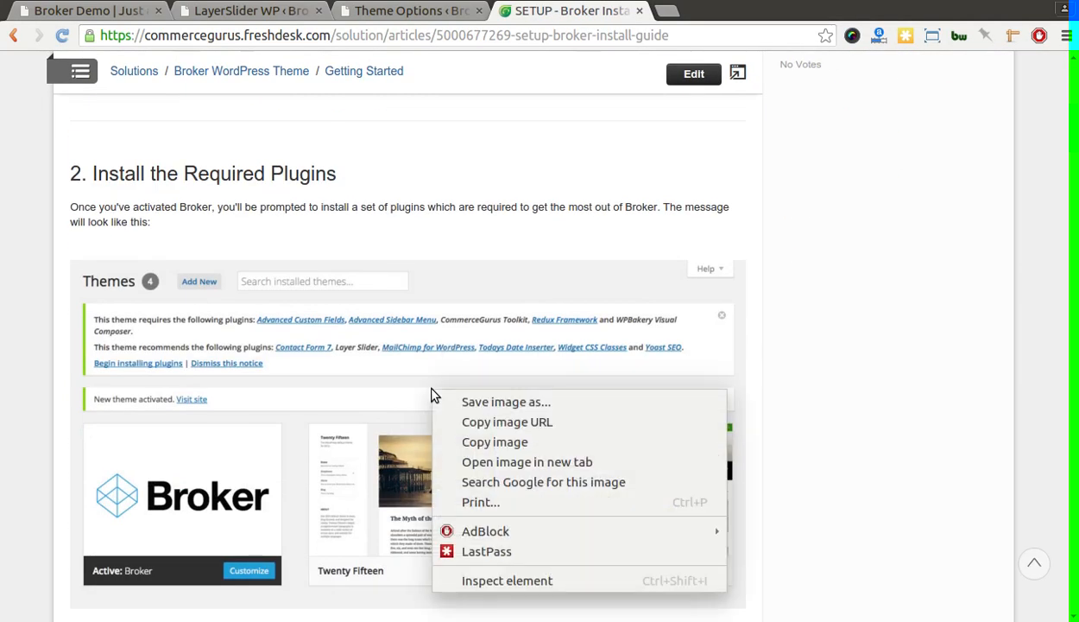
click(478, 231)
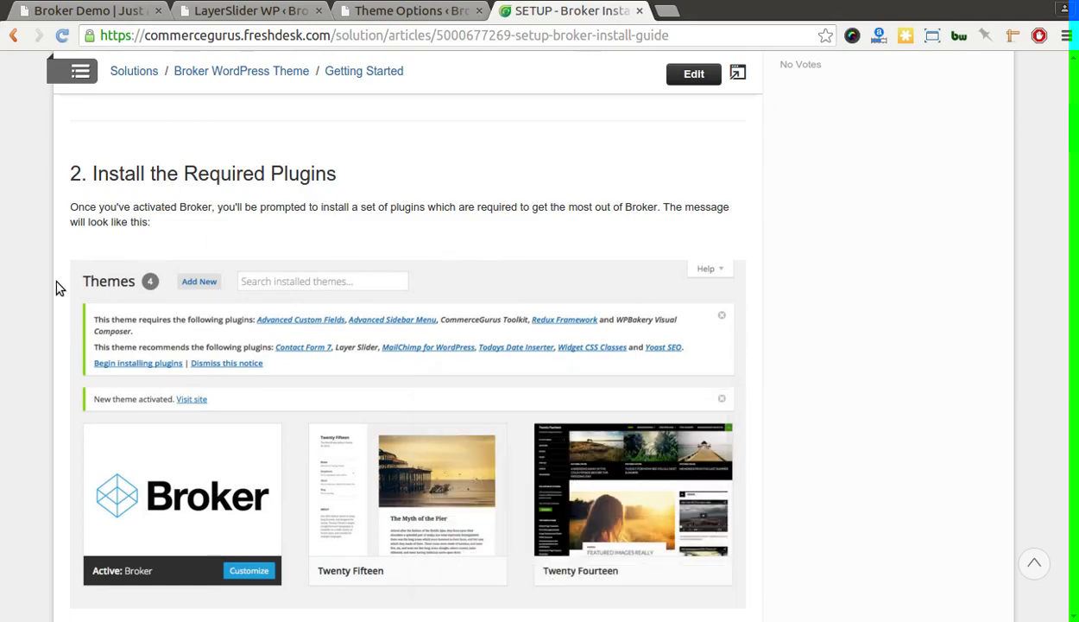
scroll(31, 286, down, 5)
right_click(31, 283)
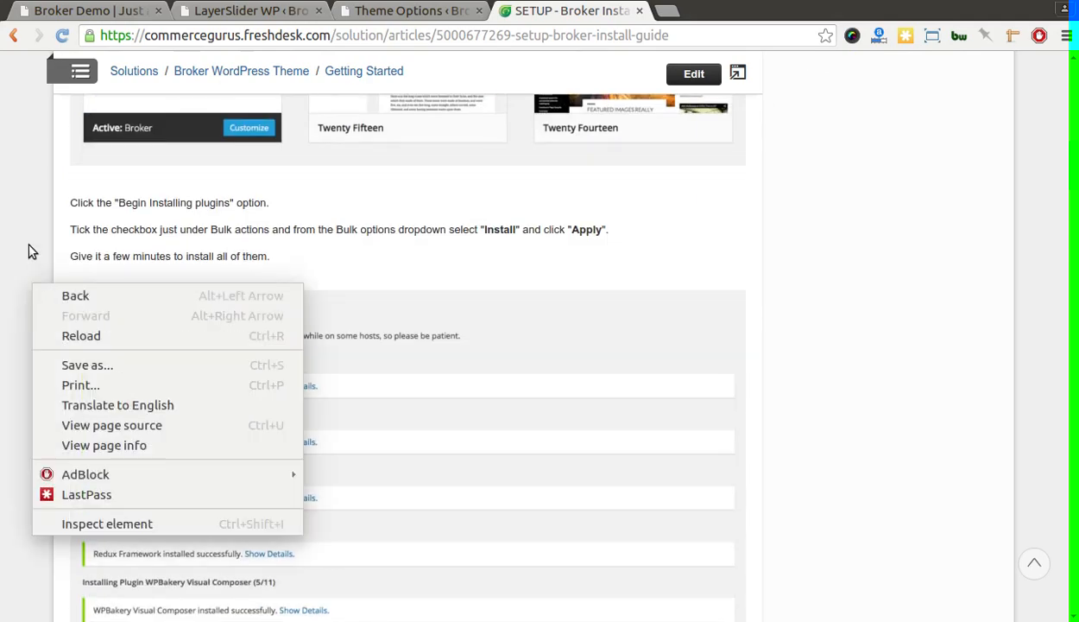
click(834, 190)
drag(1073, 151, 982, 54)
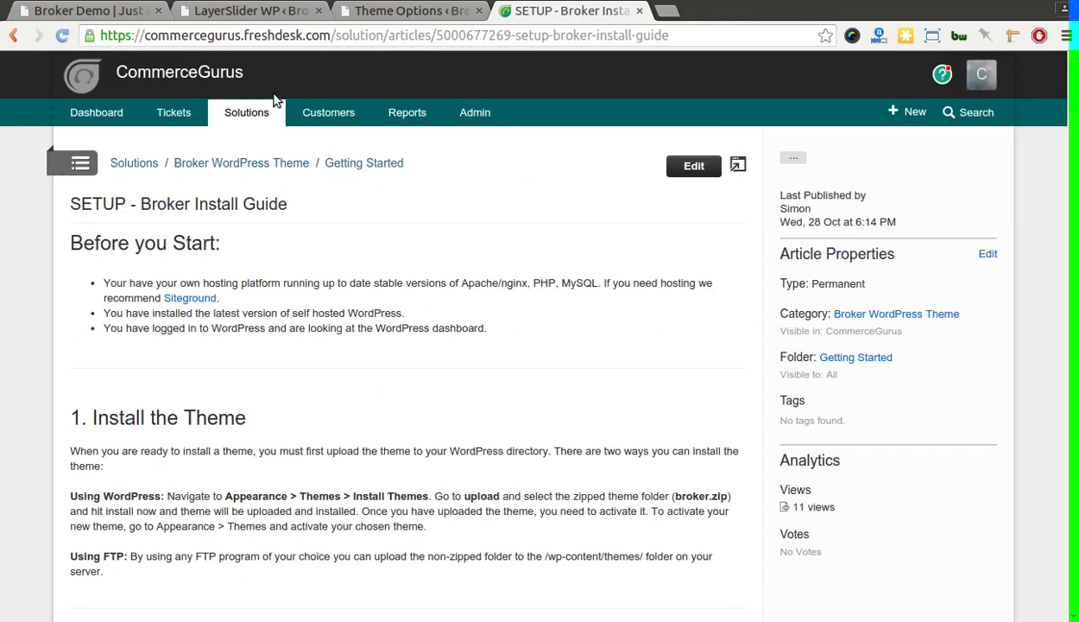
click(248, 163)
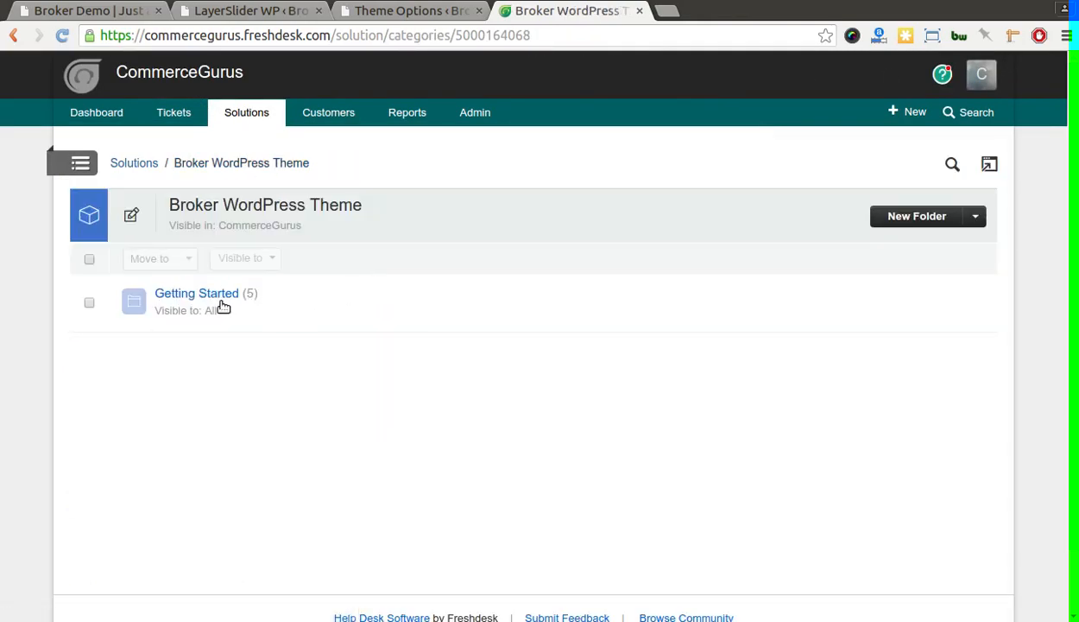